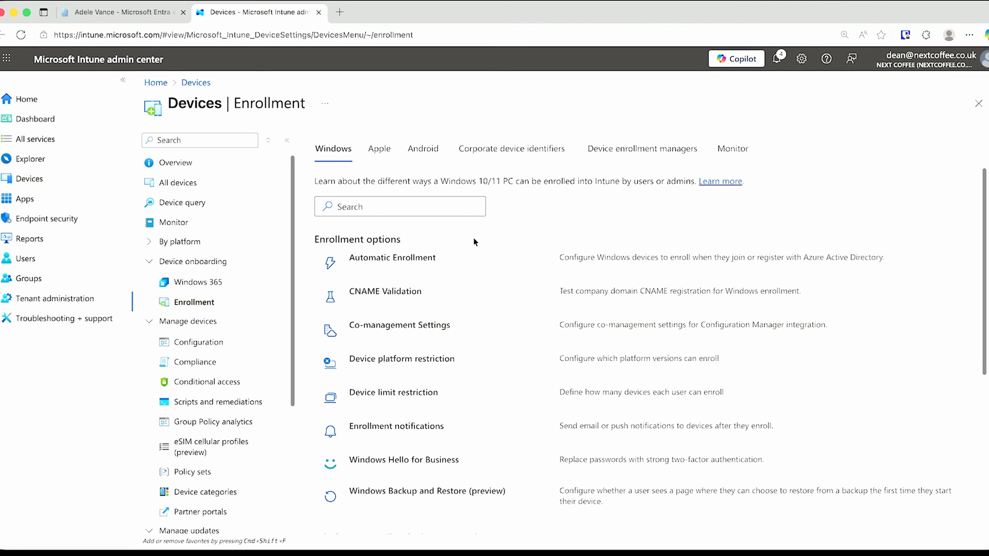
{"action": "left_click", "coordinate": [402, 262]}
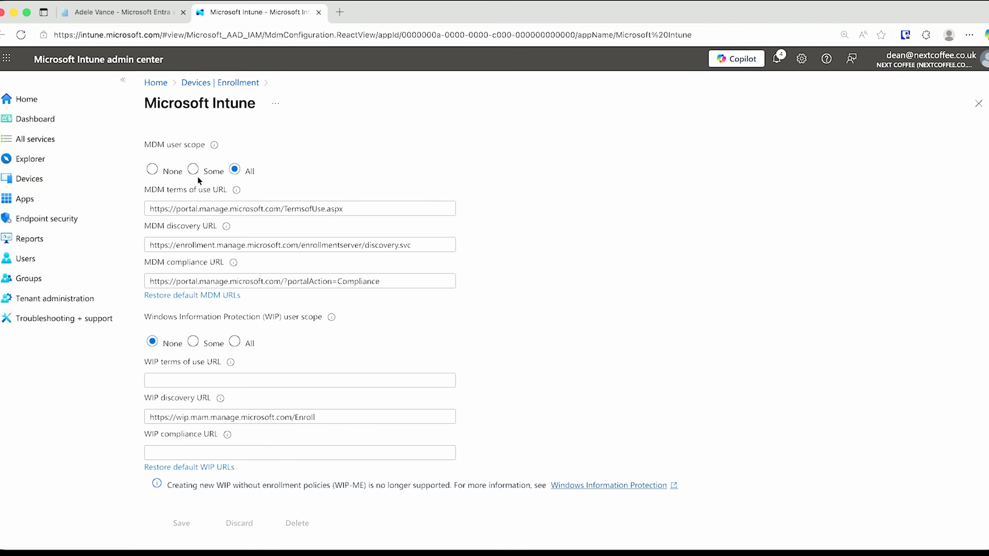
{"action": "left_click", "coordinate": [237, 83]}
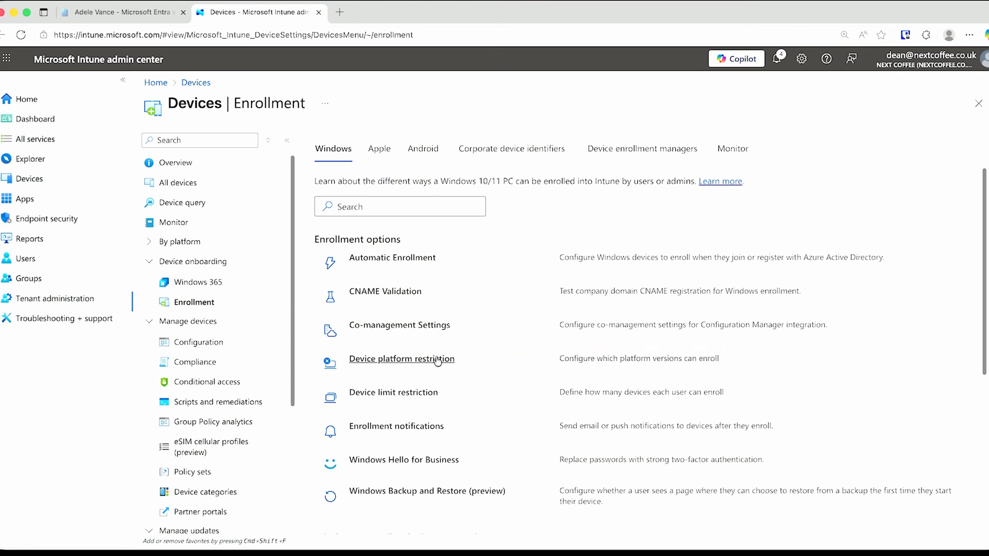
Open the Platform settings editor of the default All Users device platform restriction
{"action": "left_click", "coordinate": [432, 360]}
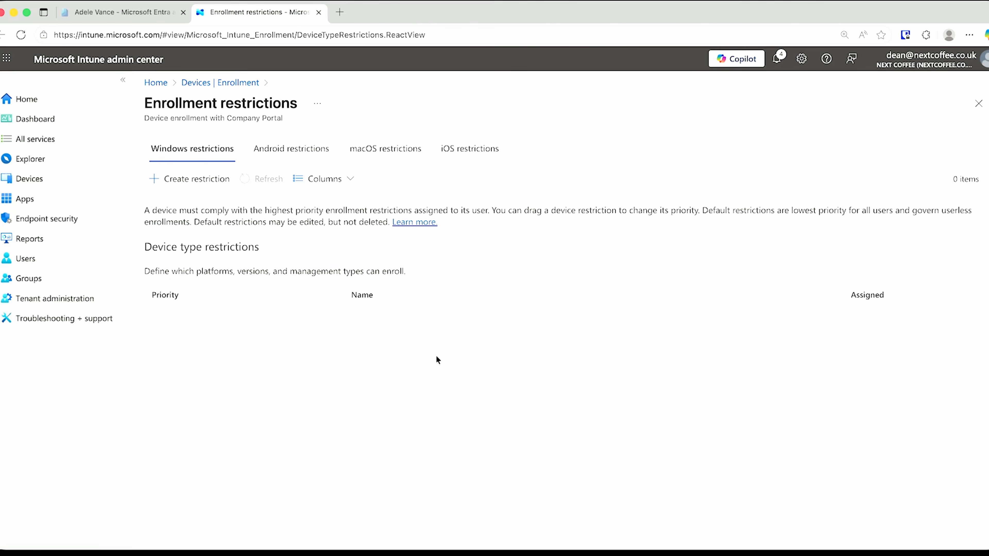
{"action": "left_click", "coordinate": [363, 320]}
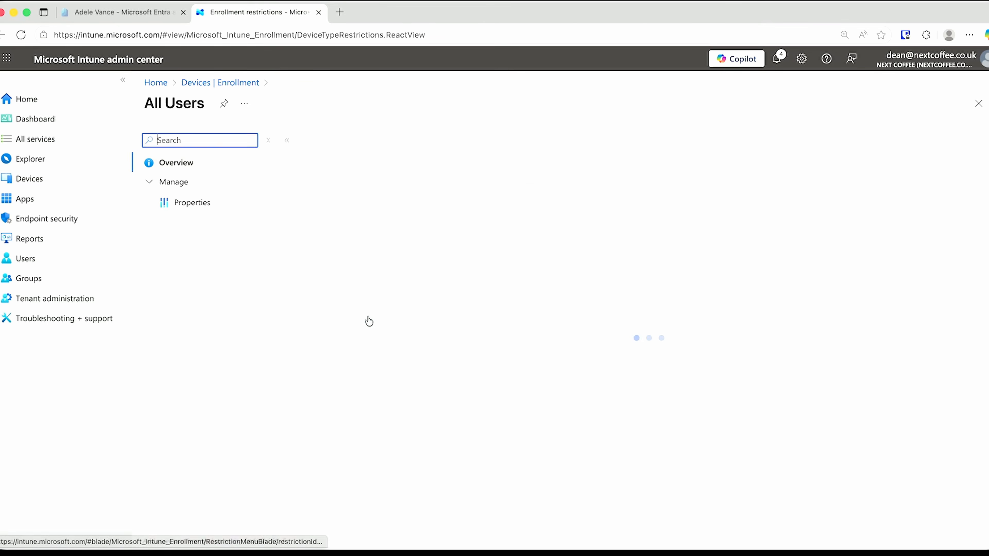
{"action": "left_click", "coordinate": [217, 206]}
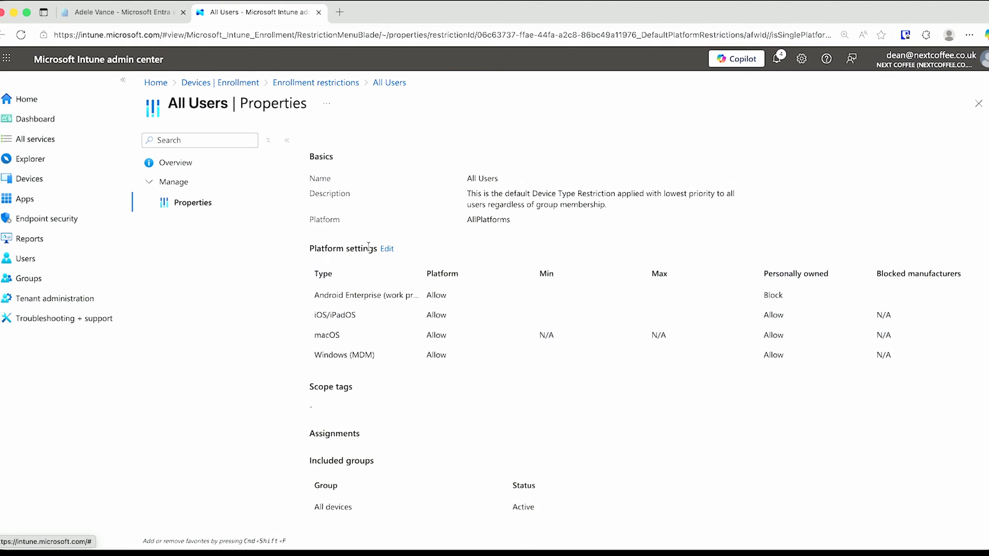
{"action": "left_click", "coordinate": [386, 248]}
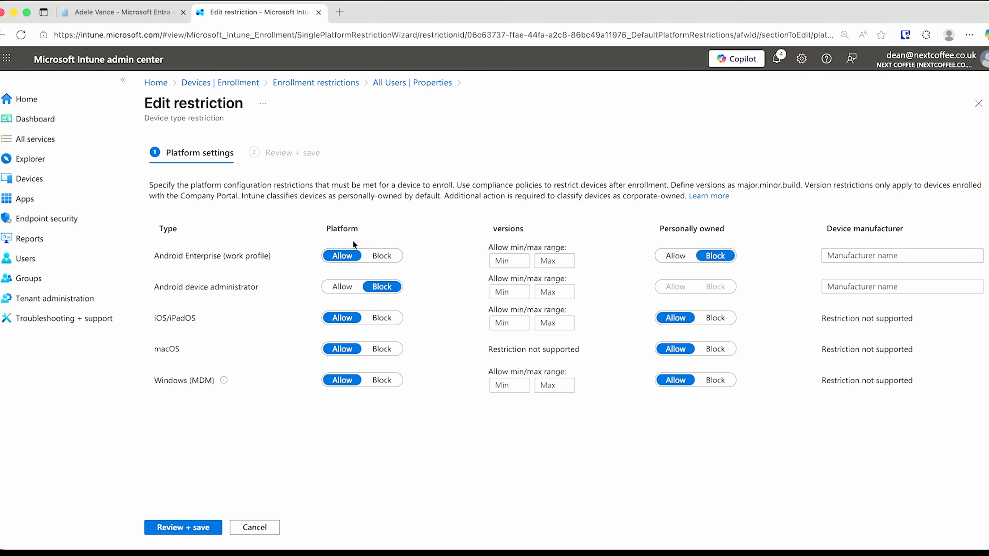
Set personally owned Windows (MDM) devices to Block in All Users and save
{"action": "left_click", "coordinate": [715, 380]}
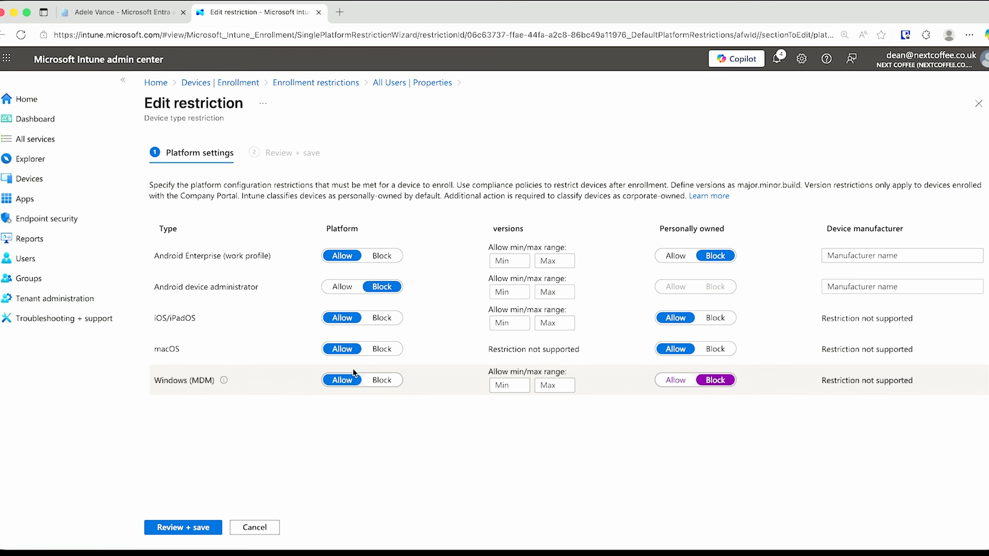
{"action": "left_click", "coordinate": [190, 529]}
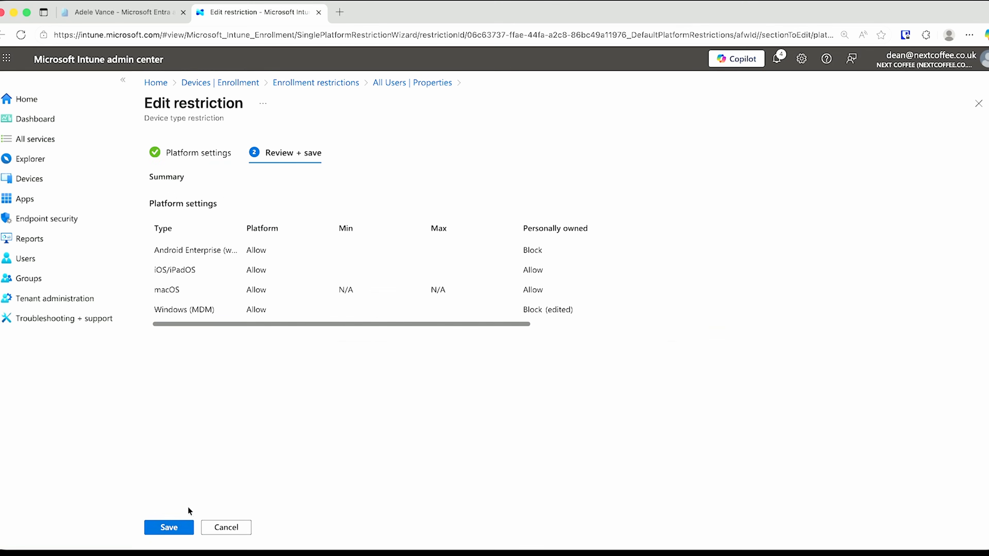
{"action": "left_click", "coordinate": [182, 526]}
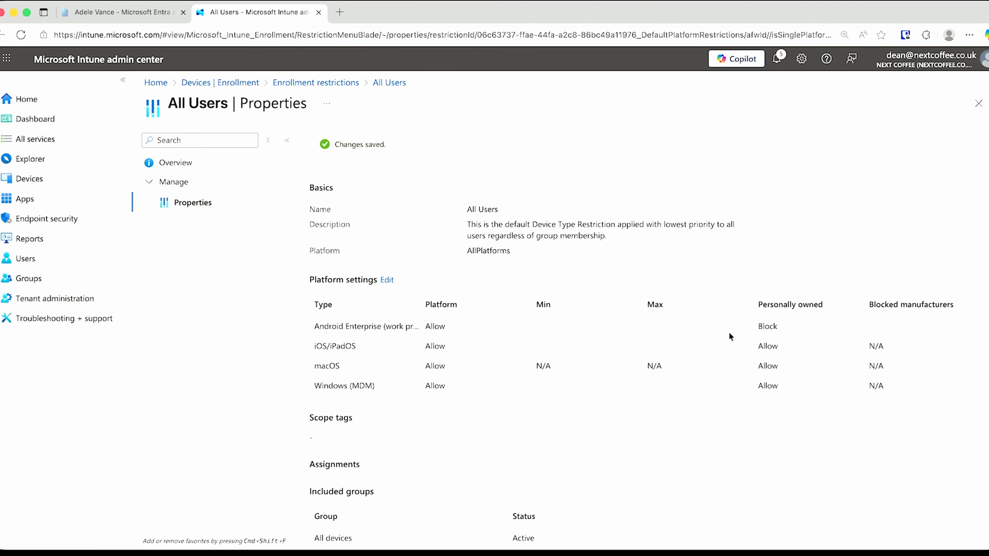
Reload the All Users restriction's Properties page through its overview
{"action": "left_click", "coordinate": [203, 167]}
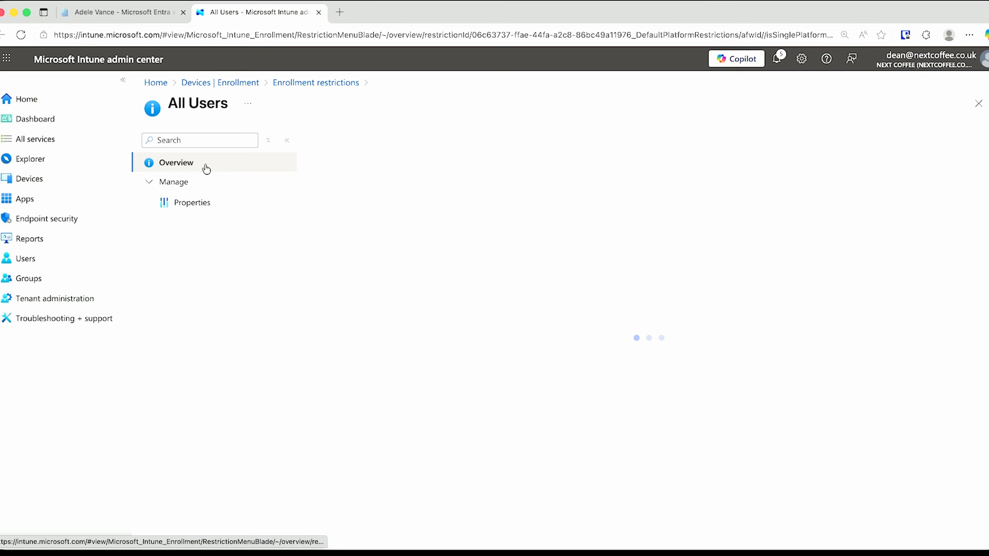
{"action": "left_click", "coordinate": [214, 203]}
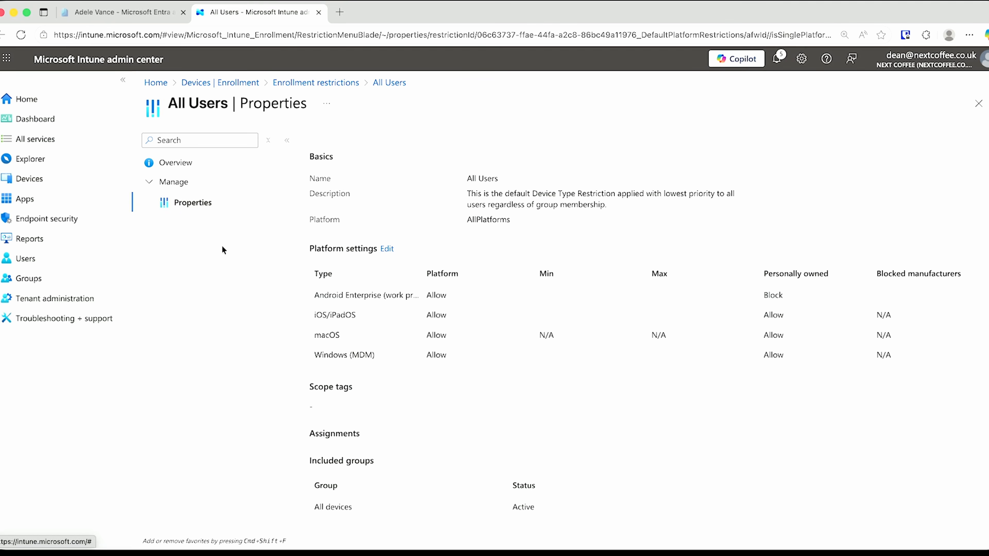
{"action": "left_click", "coordinate": [177, 164]}
{"action": "left_click", "coordinate": [195, 204]}
Set personally owned Windows (MDM) to Block again, save, and reopen All Users to verify
{"action": "left_click", "coordinate": [386, 248]}
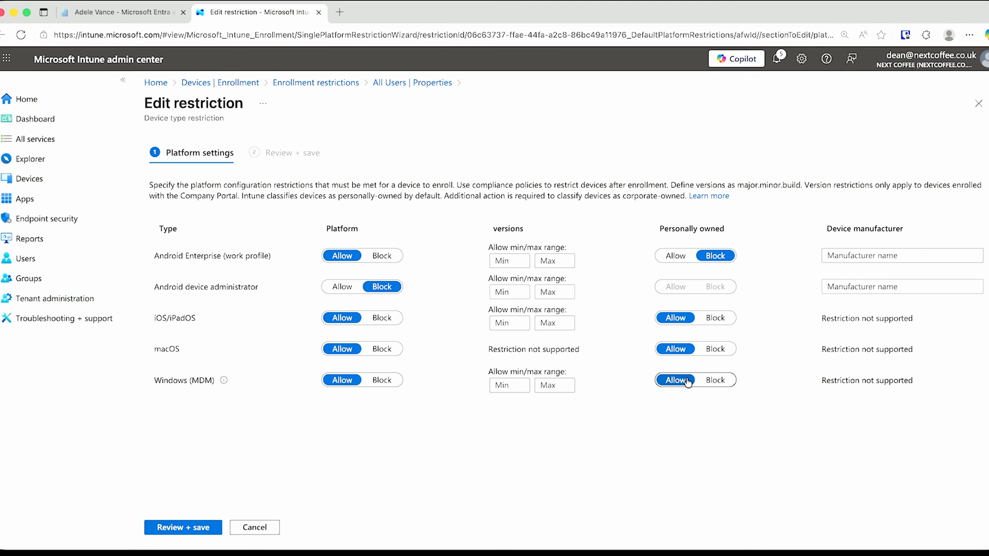
{"action": "left_click", "coordinate": [715, 380]}
{"action": "left_click", "coordinate": [196, 527]}
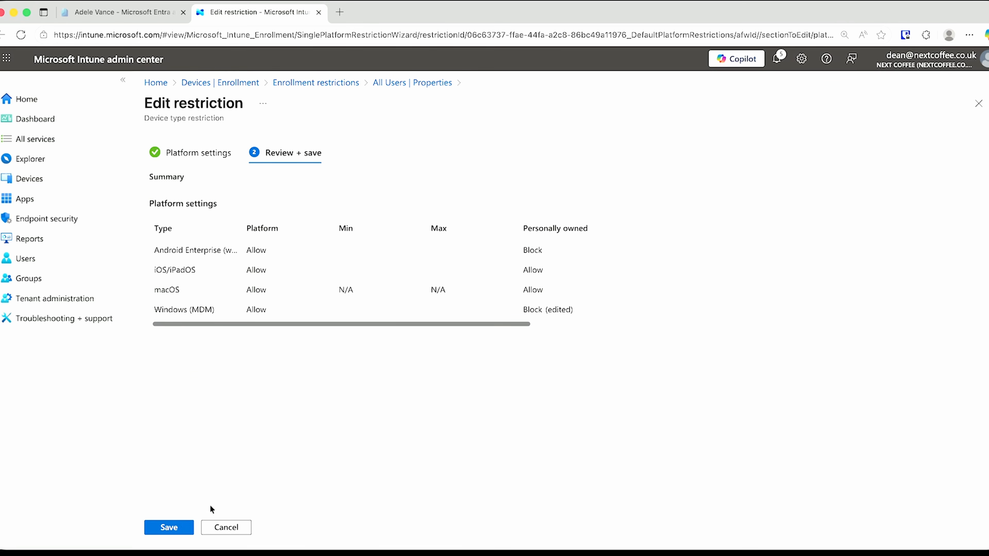
{"action": "left_click", "coordinate": [170, 527]}
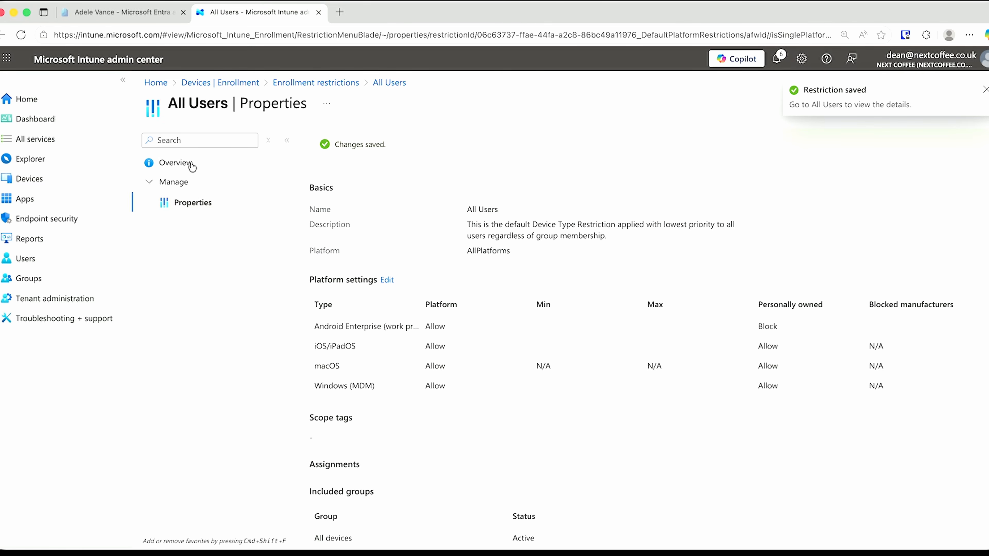
{"action": "left_click", "coordinate": [331, 82]}
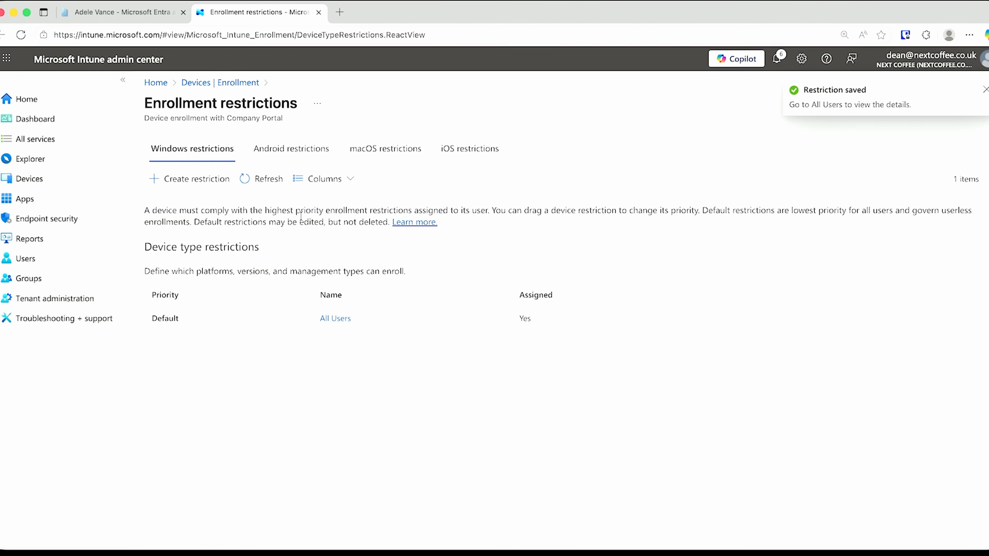
{"action": "left_click", "coordinate": [334, 319]}
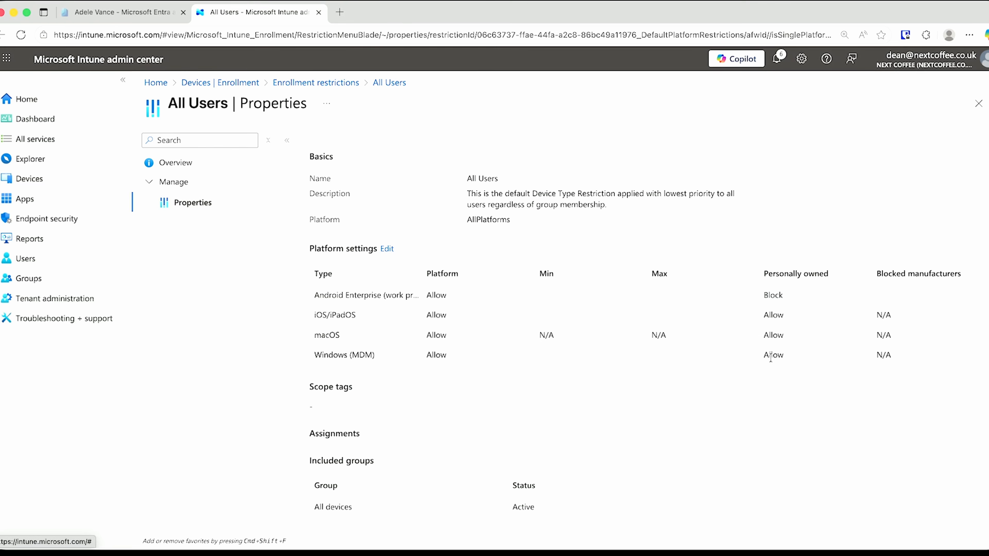
Reopen the All Users platform settings editor, cancel without changes, and return to Enrollment restrictions
{"action": "left_click", "coordinate": [208, 164]}
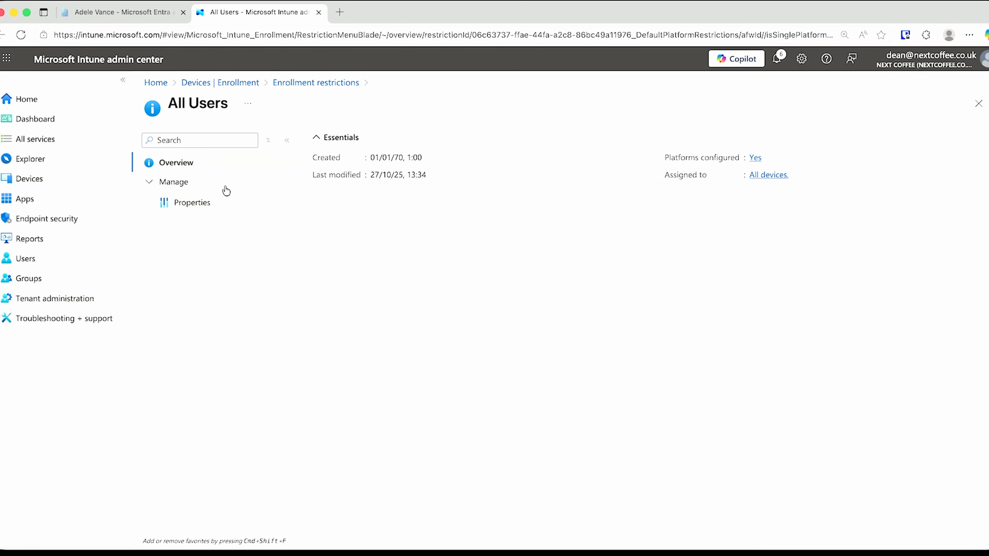
{"action": "left_click", "coordinate": [246, 38]}
{"action": "key", "text": "Escape"}
{"action": "left_click", "coordinate": [206, 201]}
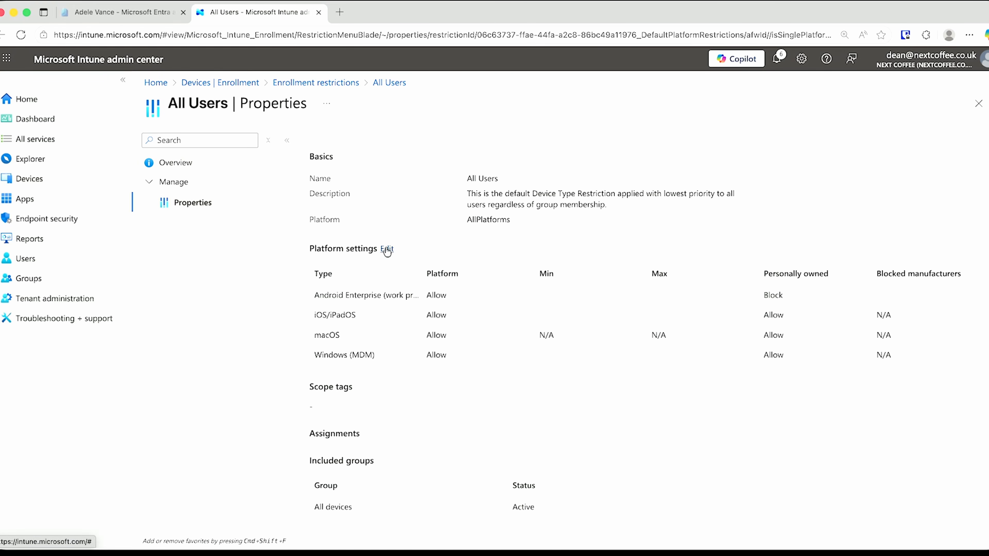
{"action": "left_click", "coordinate": [388, 249]}
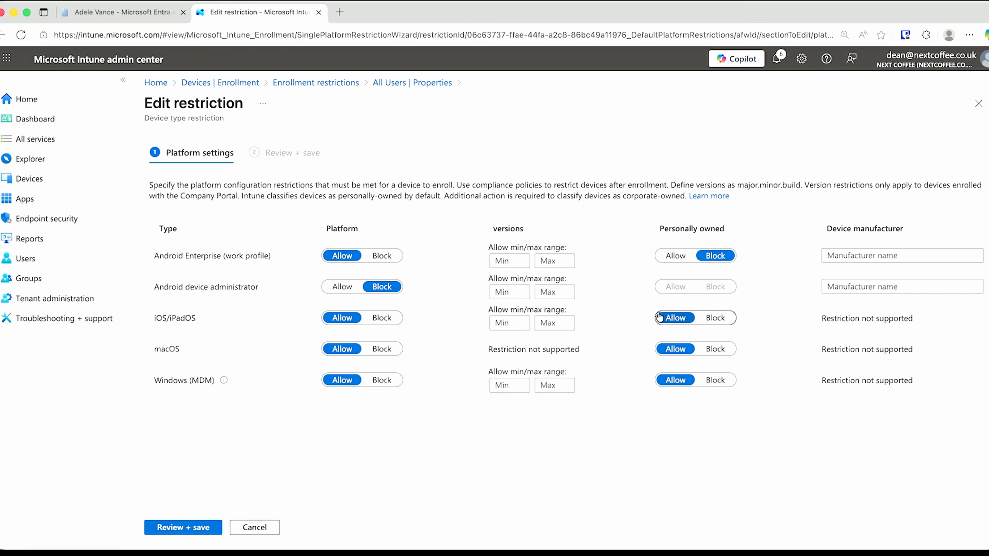
{"action": "left_click", "coordinate": [272, 533]}
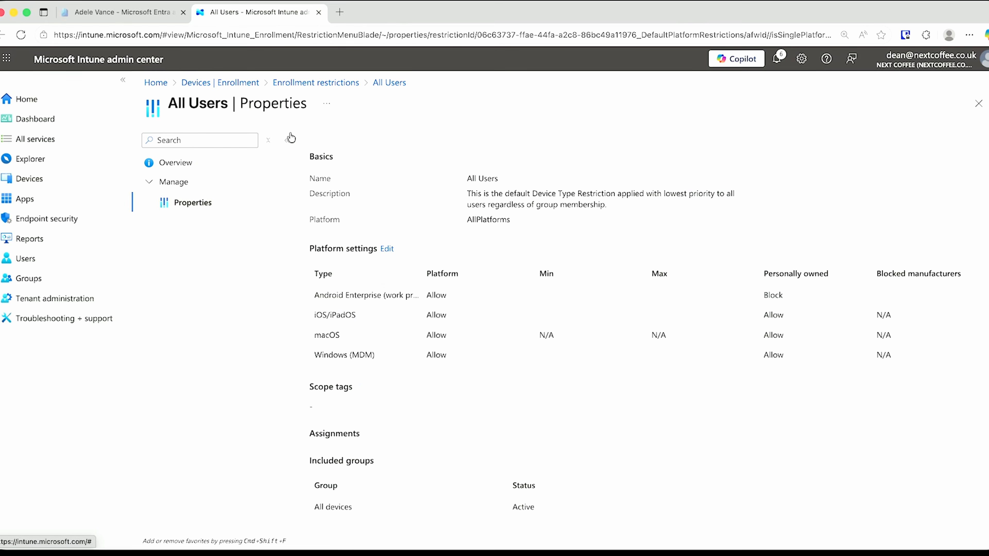
{"action": "left_click", "coordinate": [315, 82]}
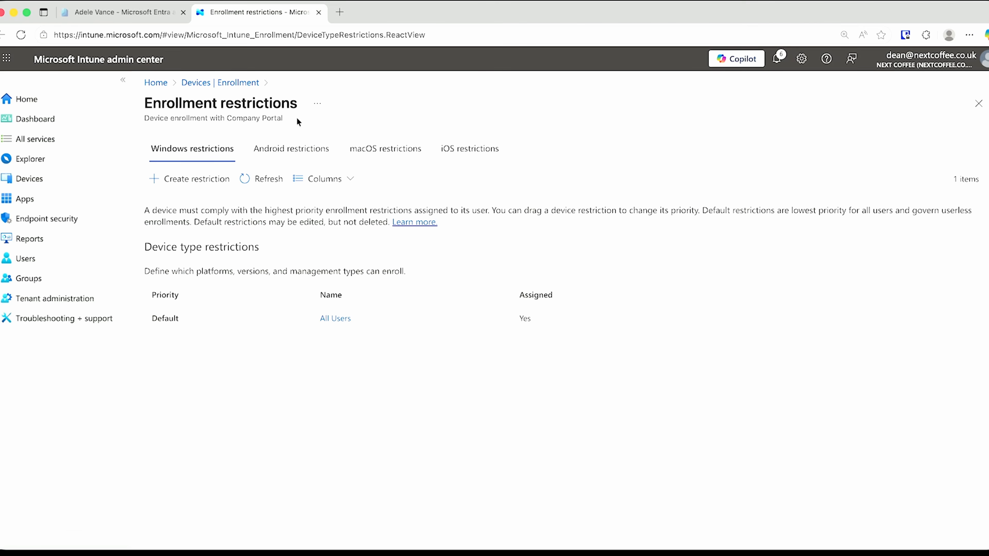
Start a new Windows restriction named 'All users block person Windows'
{"action": "left_click", "coordinate": [195, 179]}
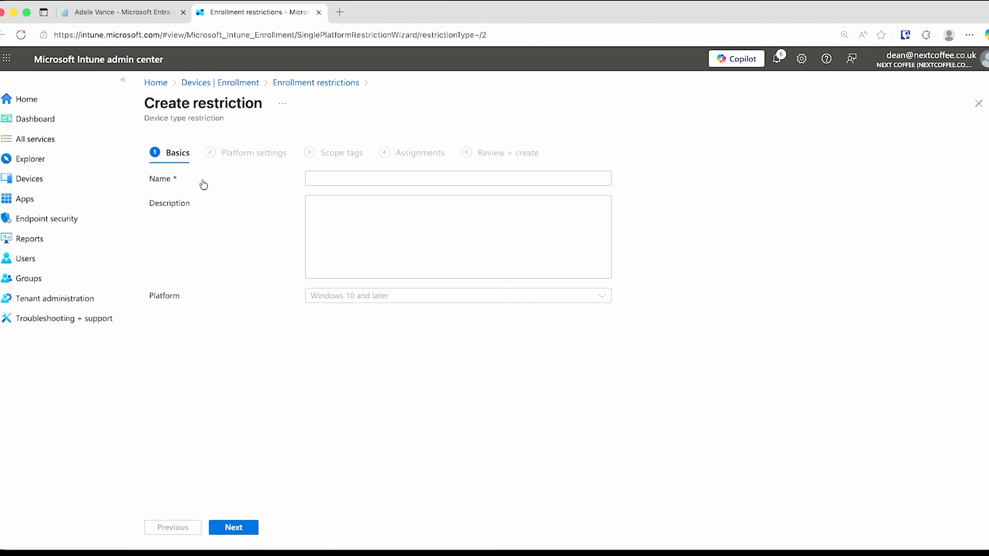
{"action": "left_click", "coordinate": [320, 179]}
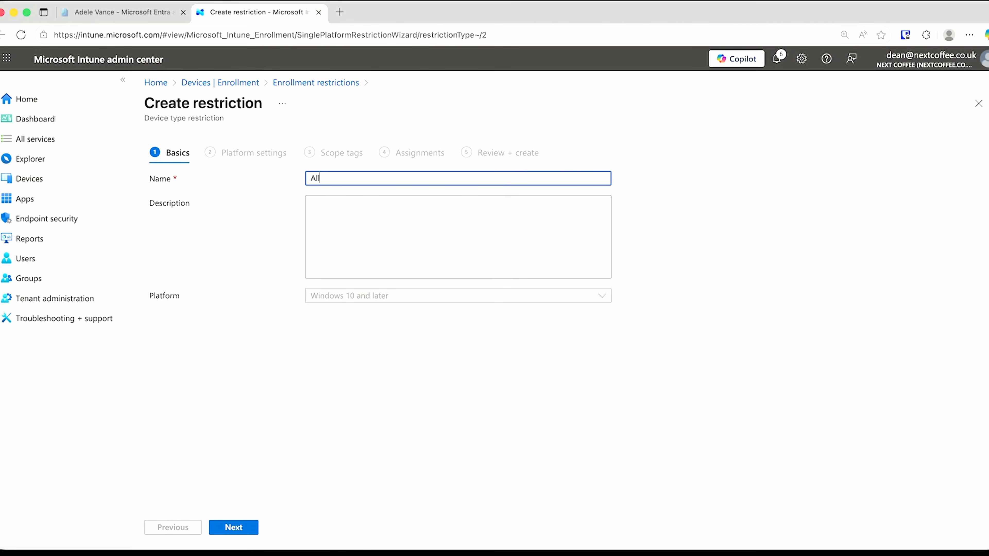
{"action": "type", "text": "All users block person Windows"}
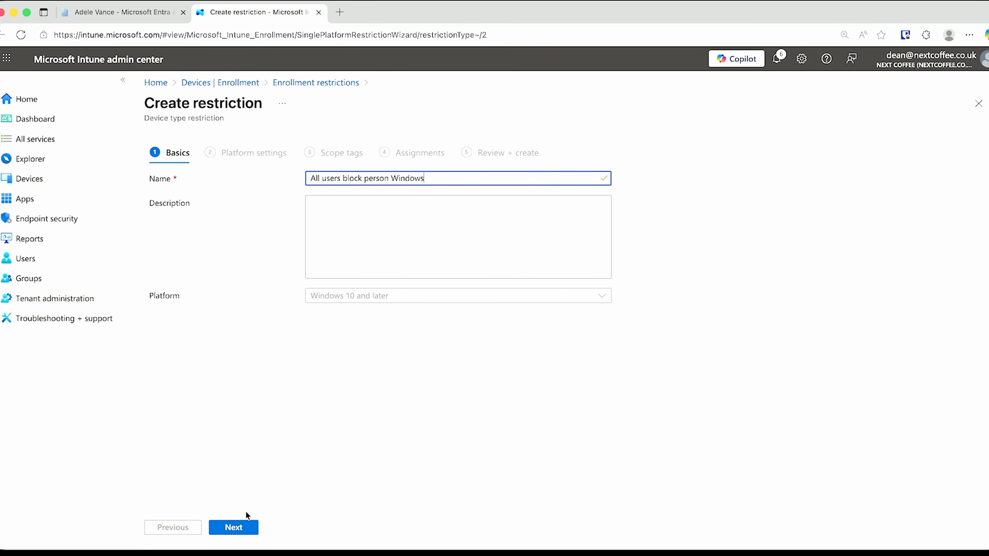
{"action": "left_click", "coordinate": [233, 527]}
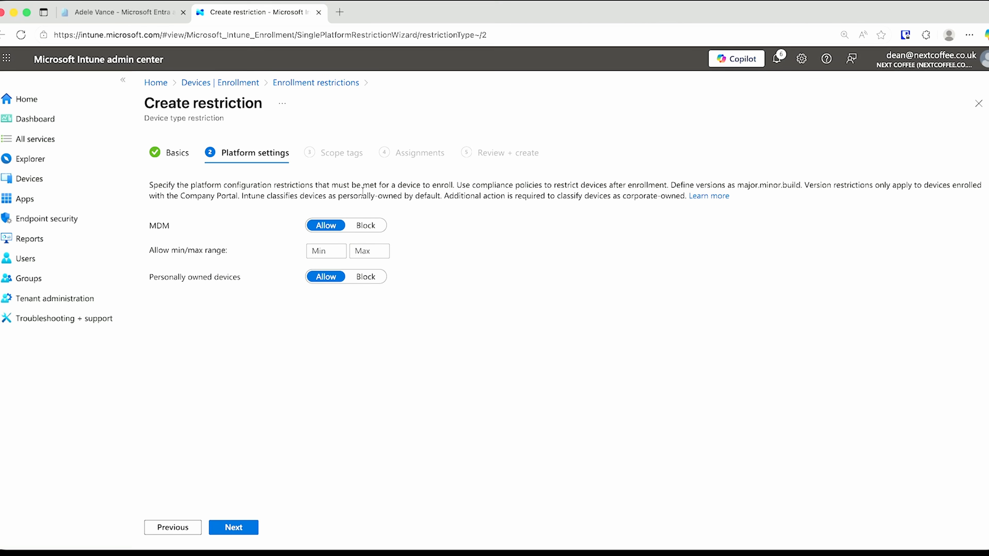
Block personally owned devices, assign the restriction to All users, and create it
{"action": "left_click", "coordinate": [362, 279]}
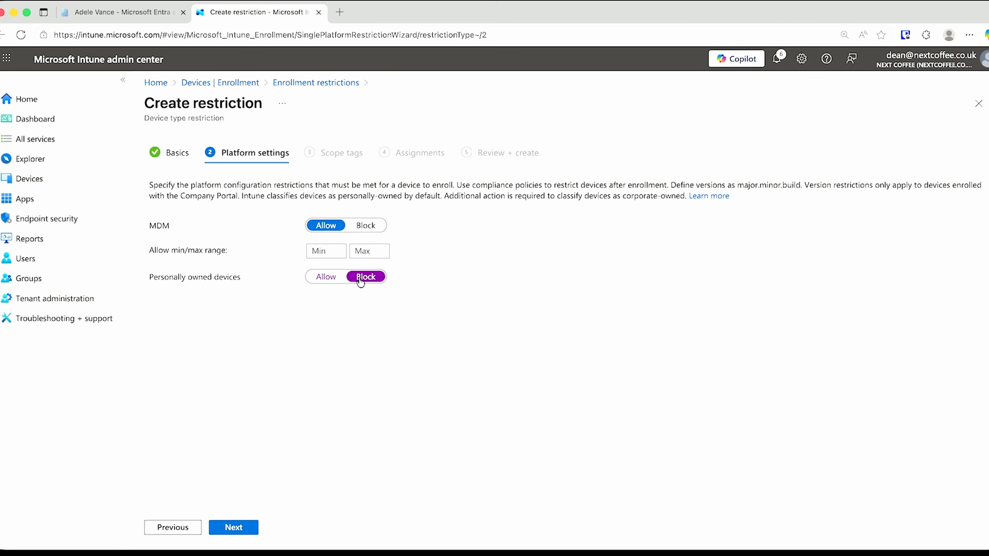
{"action": "left_click", "coordinate": [245, 527]}
{"action": "left_click", "coordinate": [245, 528]}
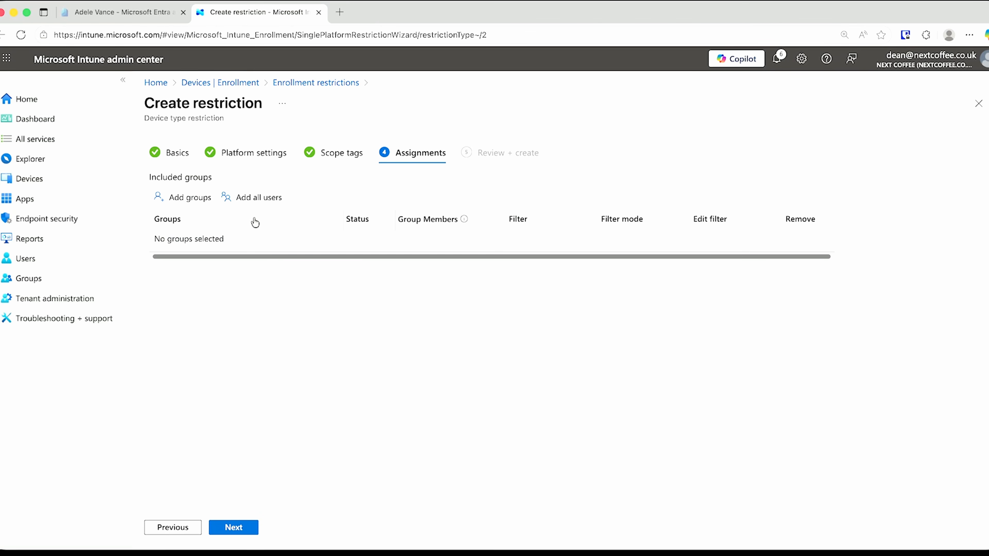
{"action": "left_click", "coordinate": [257, 198]}
{"action": "left_click", "coordinate": [244, 528]}
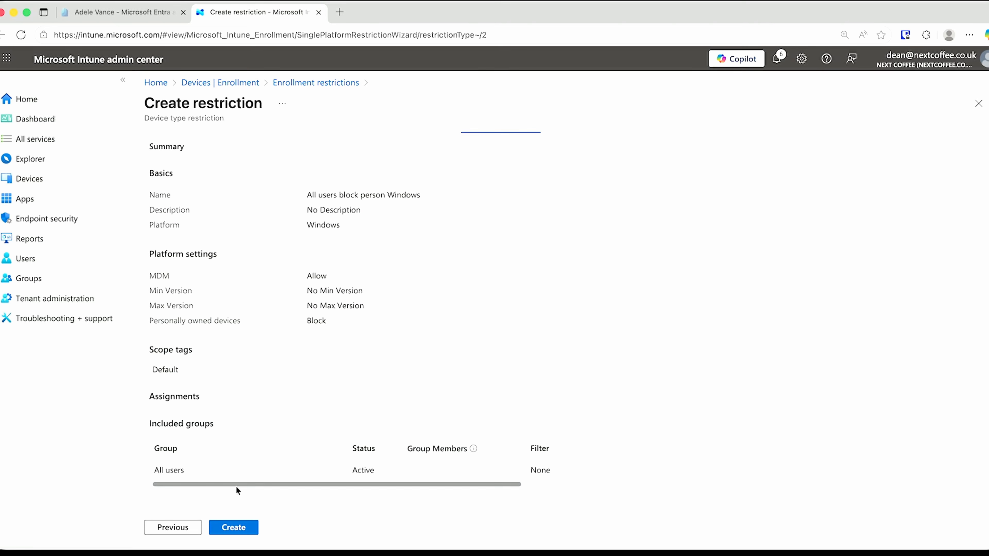
{"action": "left_click", "coordinate": [235, 526]}
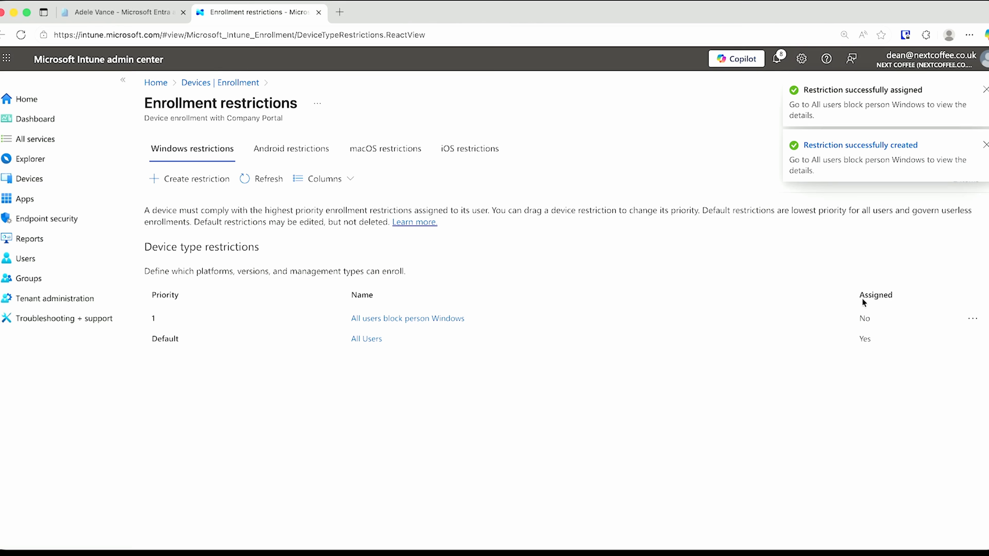
Inspect the new restriction's platform settings without changes, then return to the restrictions list
{"action": "left_click", "coordinate": [424, 318]}
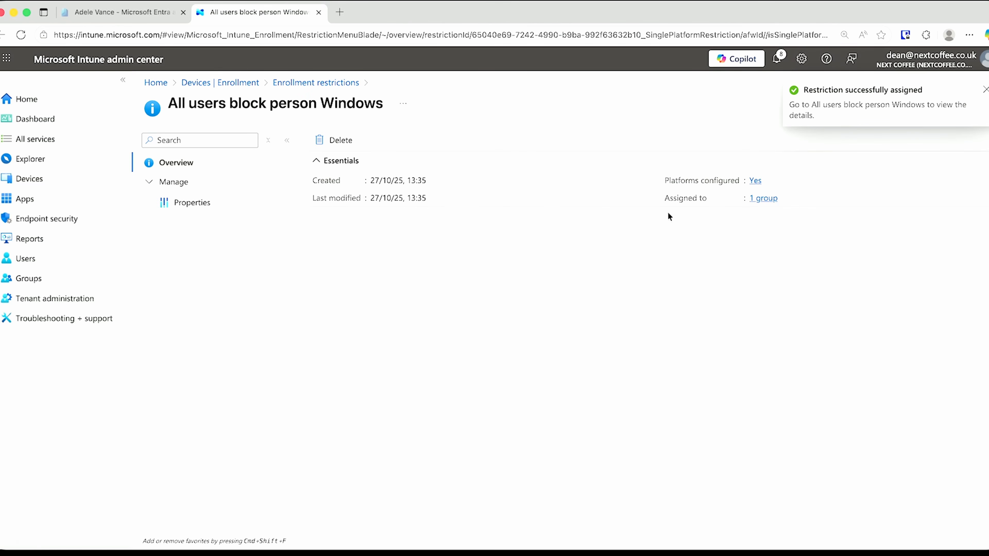
{"action": "left_click", "coordinate": [755, 180]}
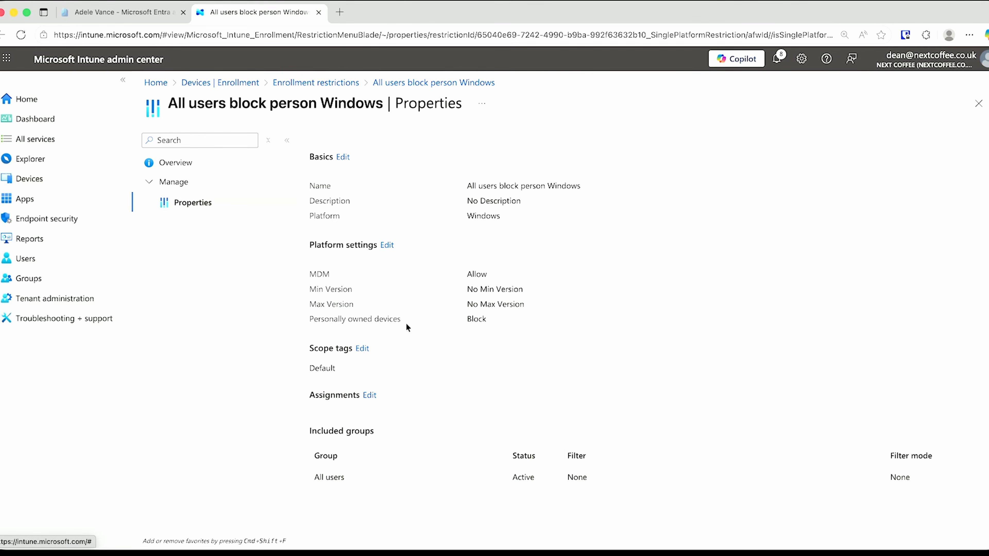
{"action": "left_click", "coordinate": [388, 246]}
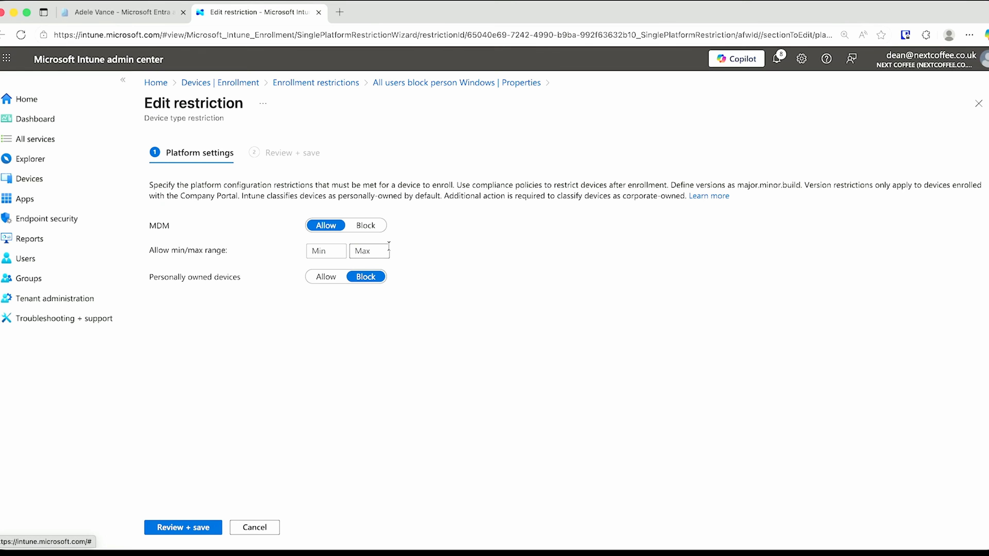
{"action": "left_click", "coordinate": [269, 526]}
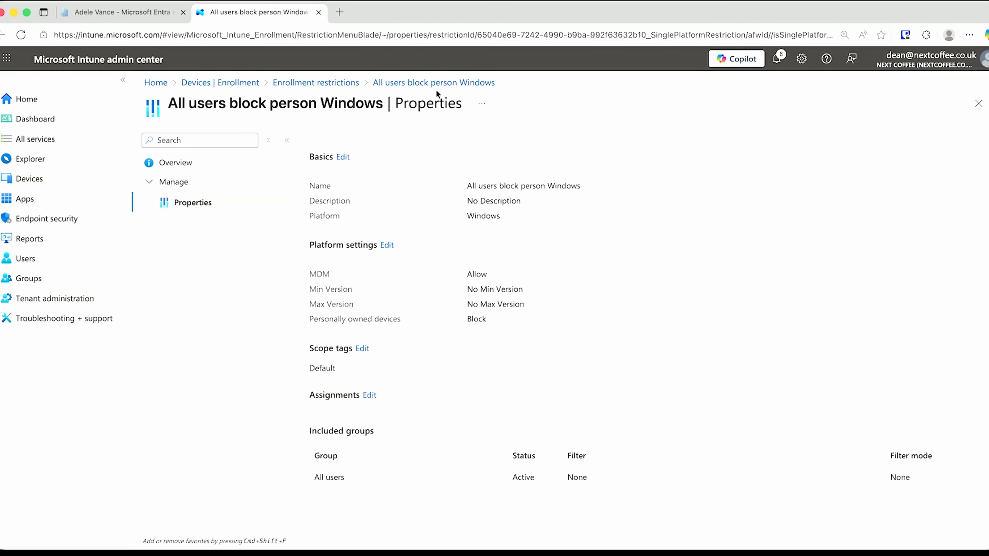
{"action": "left_click", "coordinate": [351, 83]}
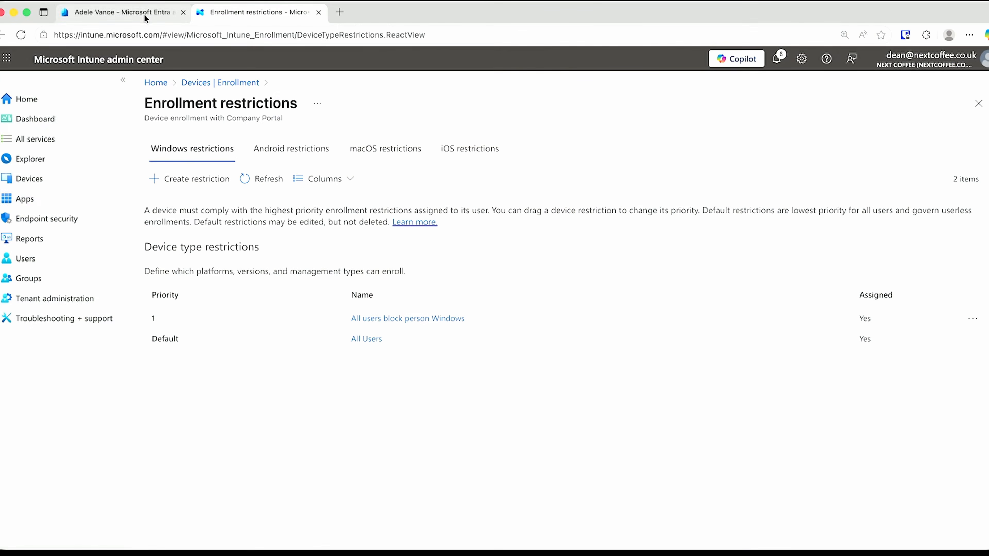
Go to Devices > Enrollment and scroll down to the Windows Autopilot section
{"action": "left_click", "coordinate": [92, 182]}
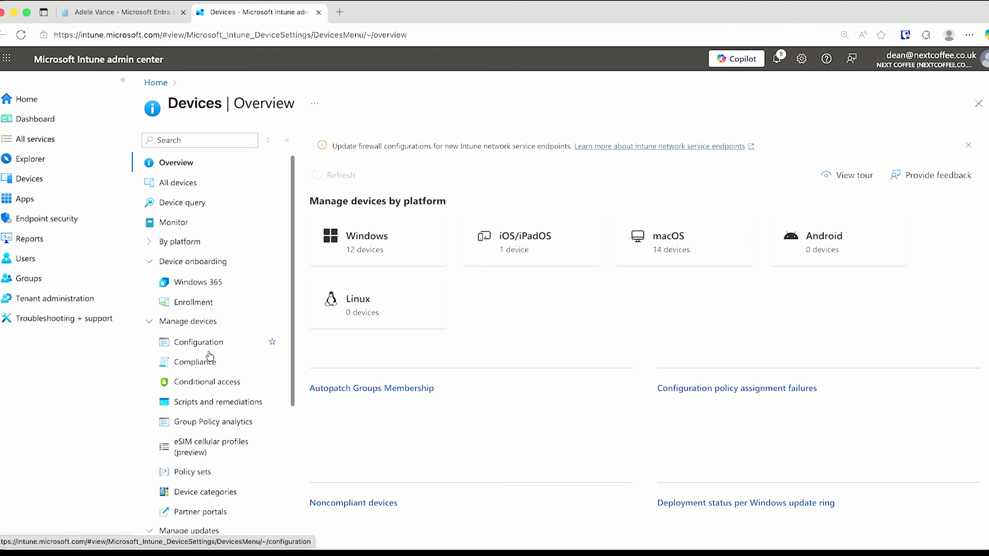
{"action": "left_click", "coordinate": [210, 308]}
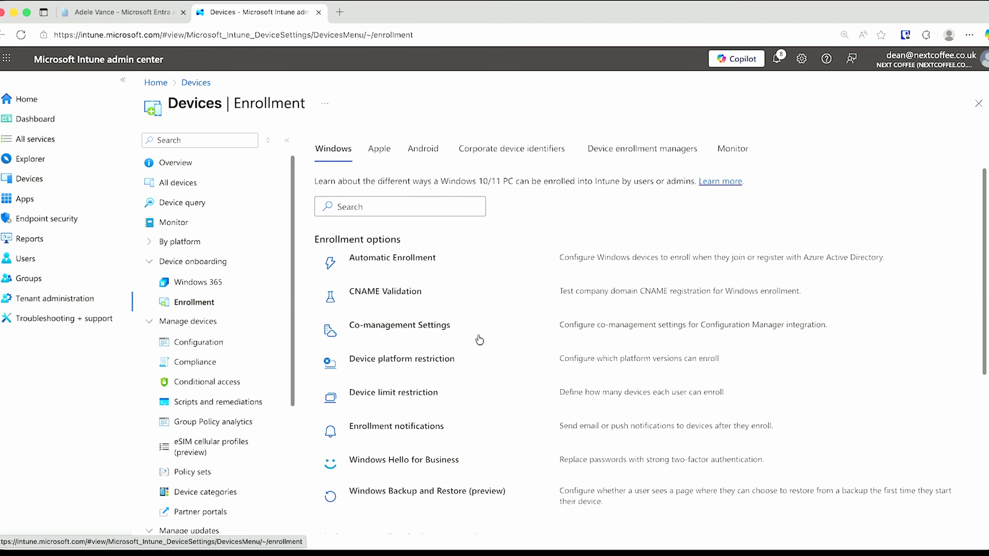
{"action": "scroll", "coordinate": [479, 341], "scroll_direction": "down", "scroll_amount": 7}
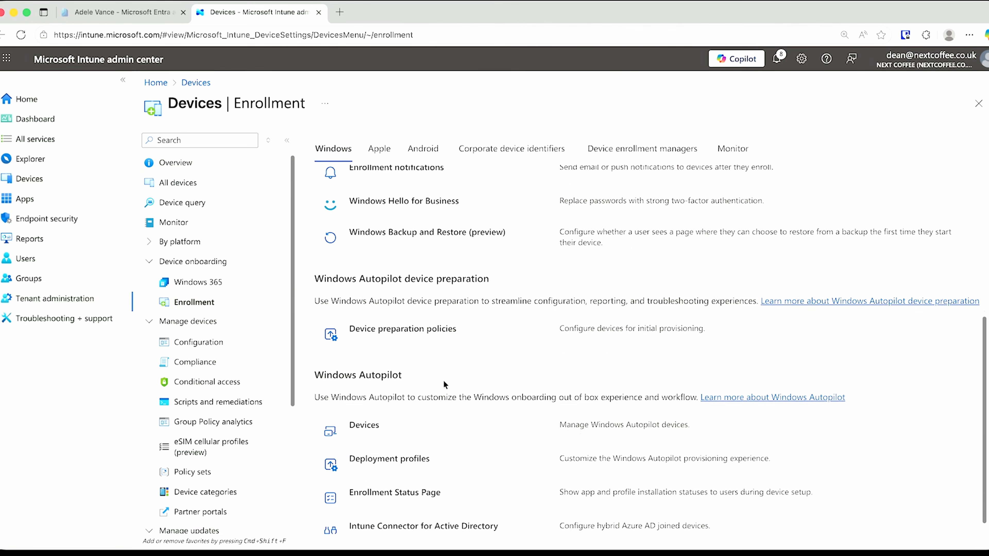
{"action": "scroll", "coordinate": [444, 385], "scroll_direction": "down", "scroll_amount": 1}
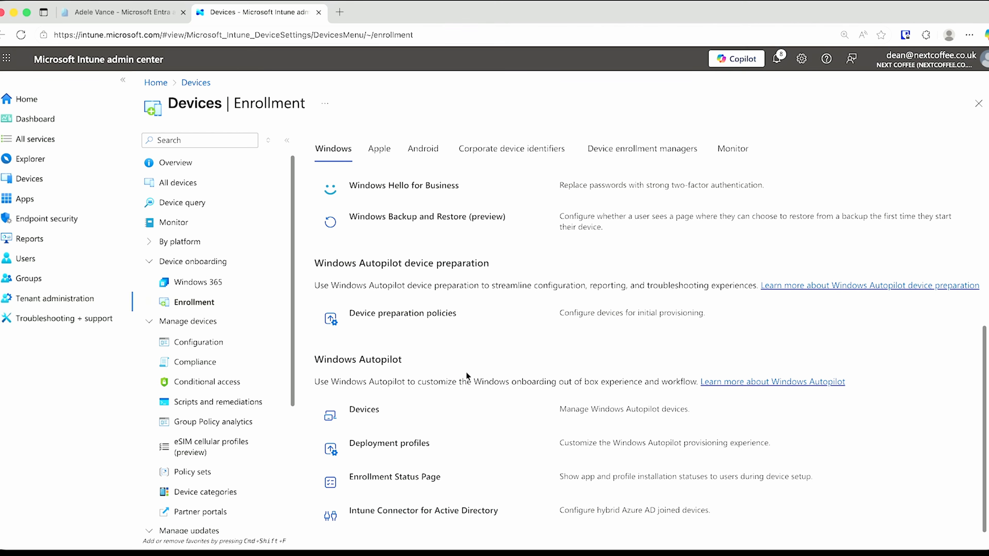
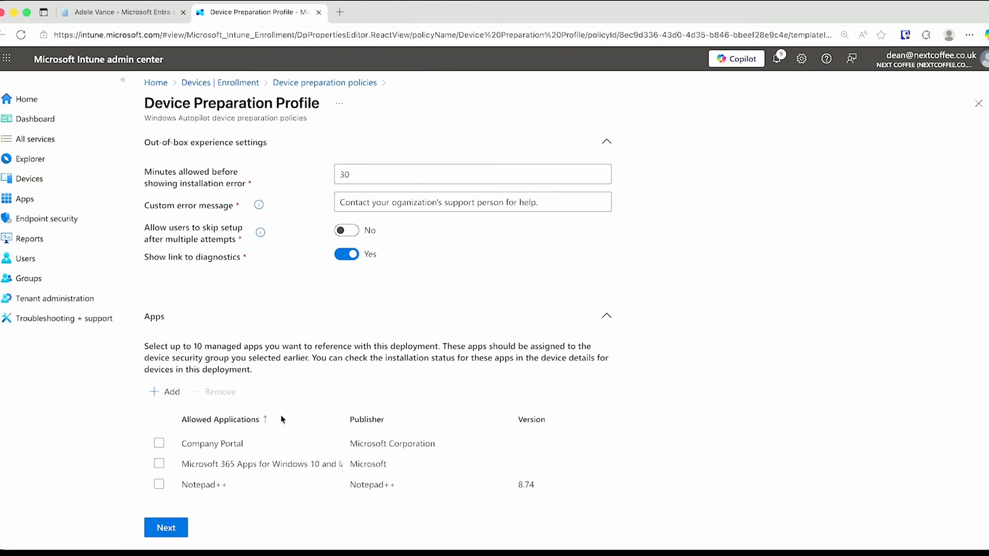
Save the Device Preparation Profile, review its group assignments, and return to Devices | Enrollment
{"action": "scroll", "coordinate": [216, 446], "scroll_direction": "down", "scroll_amount": 1}
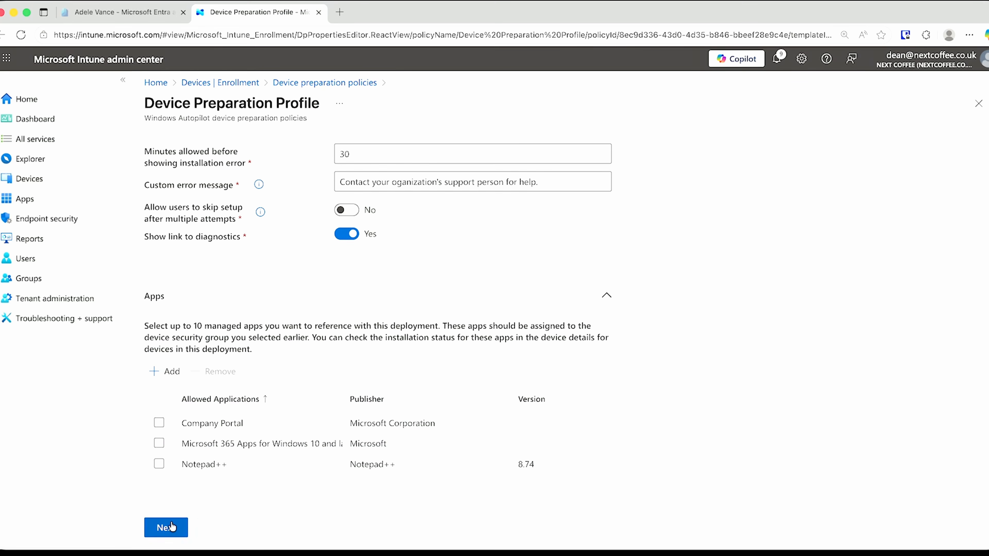
{"action": "left_click", "coordinate": [166, 528]}
{"action": "left_click", "coordinate": [220, 532]}
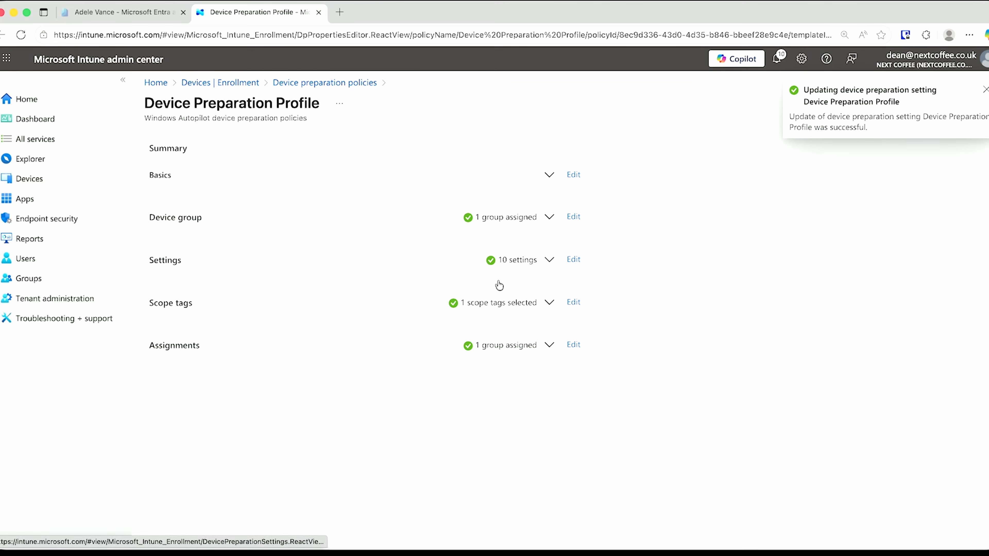
{"action": "left_click", "coordinate": [549, 345]}
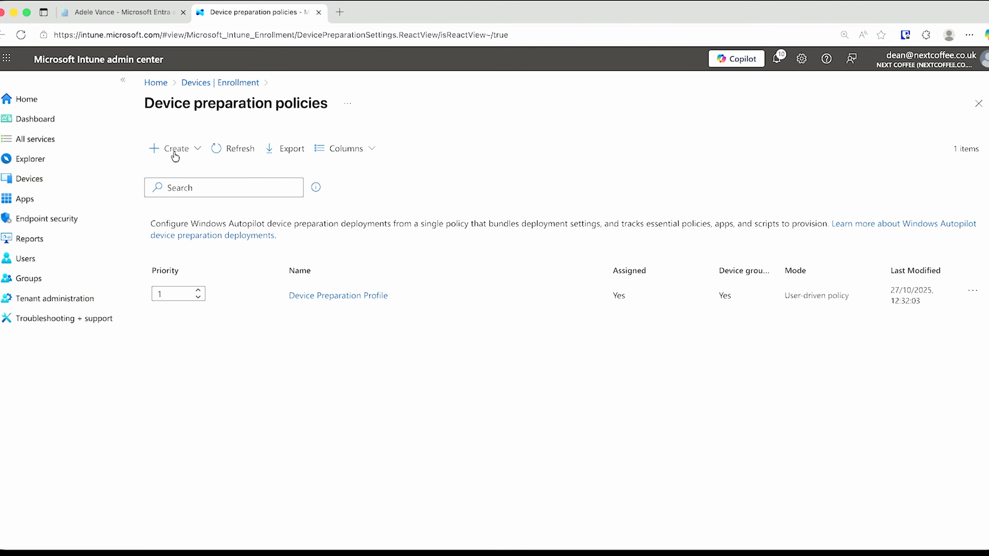
{"action": "left_click", "coordinate": [228, 84]}
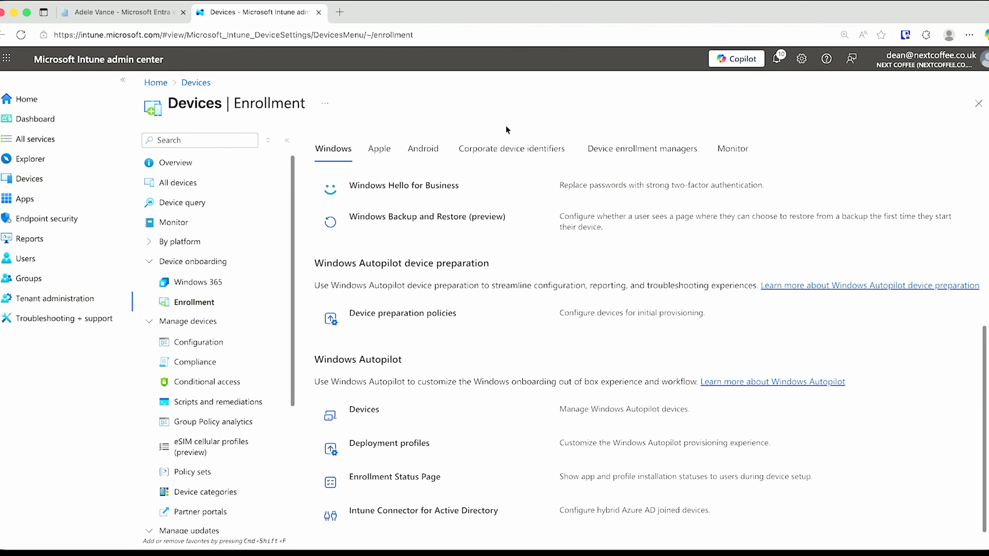
Show the Corporate device identifiers list and start a manual entry with type Serial number
{"action": "left_click", "coordinate": [529, 151]}
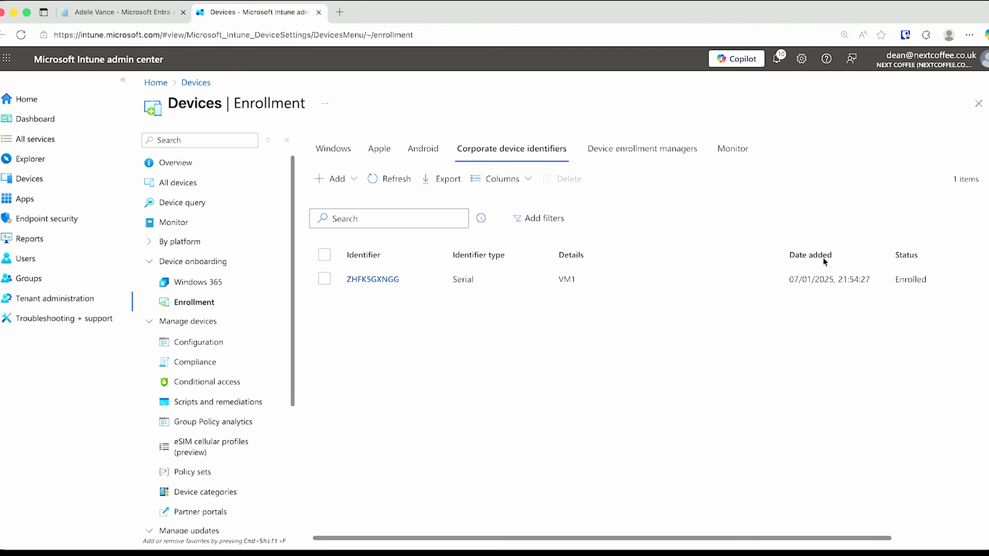
{"action": "left_click", "coordinate": [355, 179]}
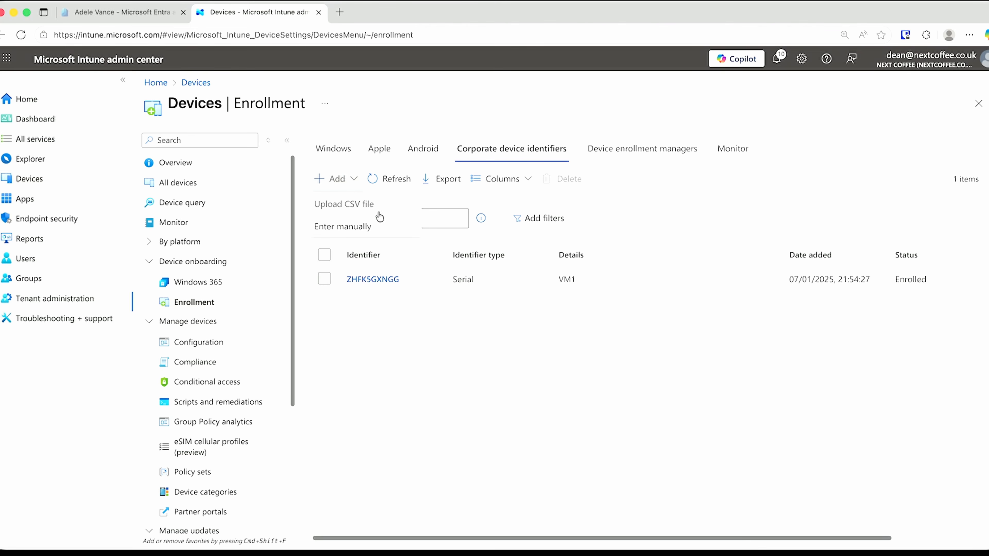
{"action": "left_click", "coordinate": [372, 227]}
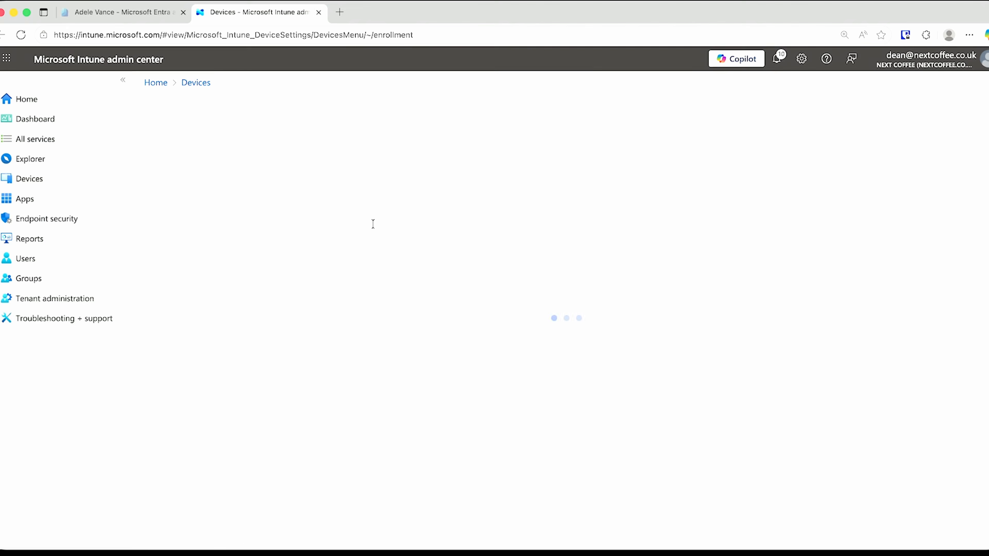
{"action": "left_click", "coordinate": [210, 203]}
{"action": "left_click", "coordinate": [218, 233]}
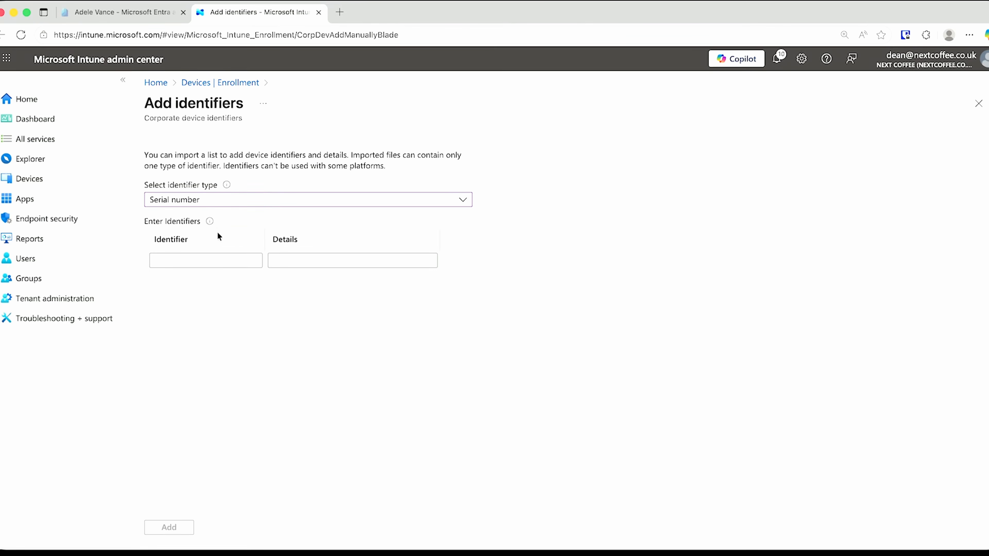
Try the Identifier and Details fields, then close the manual form and discard the entries
{"action": "left_click", "coordinate": [195, 261]}
{"action": "left_click", "coordinate": [309, 261]}
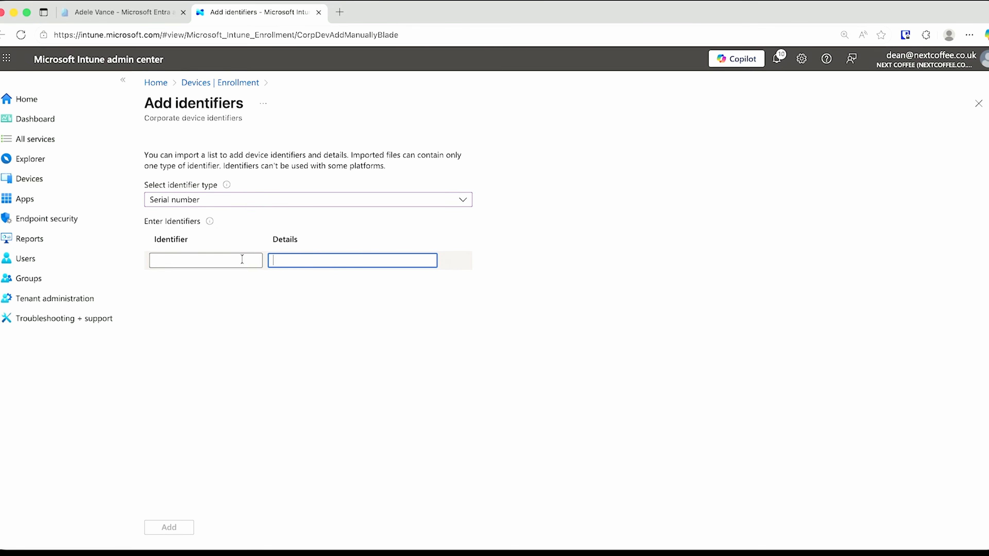
{"action": "left_click", "coordinate": [226, 260]}
{"action": "left_click", "coordinate": [316, 261]}
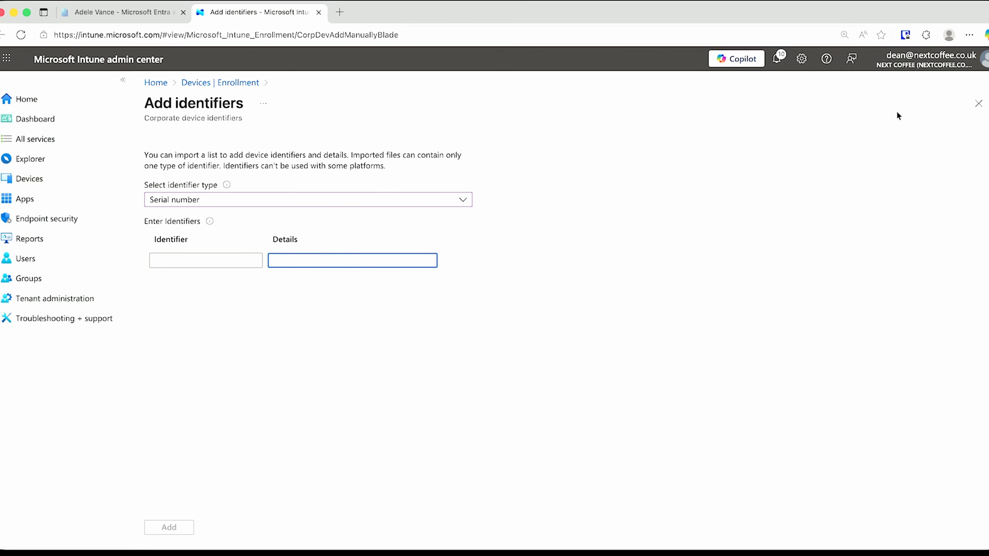
{"action": "left_click", "coordinate": [979, 103]}
{"action": "left_click", "coordinate": [578, 102]}
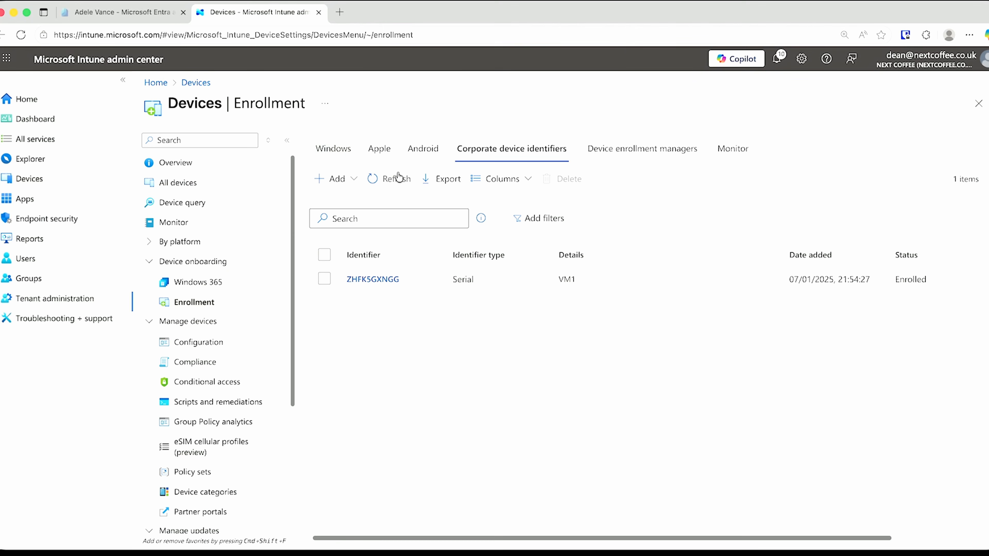
Start a CSV upload of identifiers with type Manufacturer, model and serial number
{"action": "left_click", "coordinate": [337, 180]}
{"action": "left_click", "coordinate": [358, 203]}
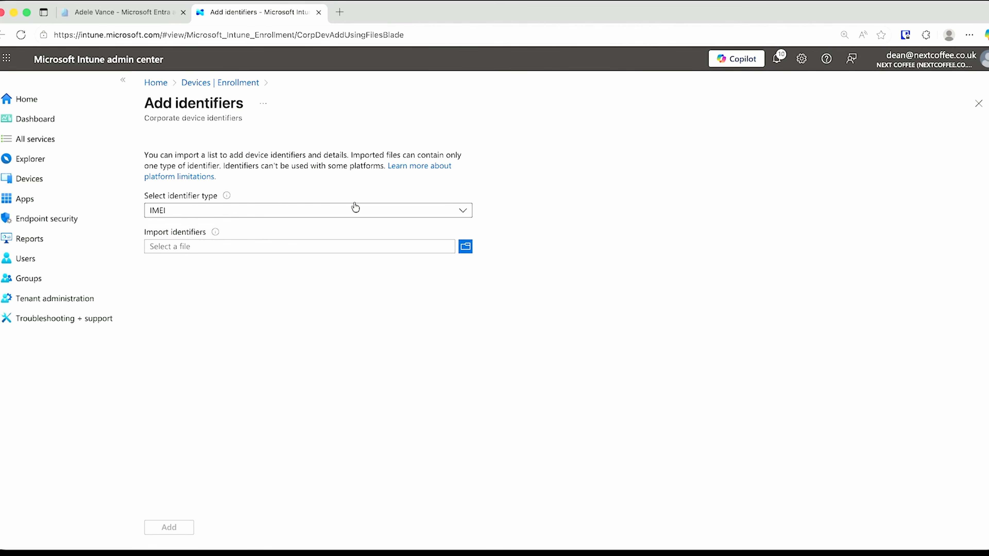
{"action": "left_click", "coordinate": [412, 212]}
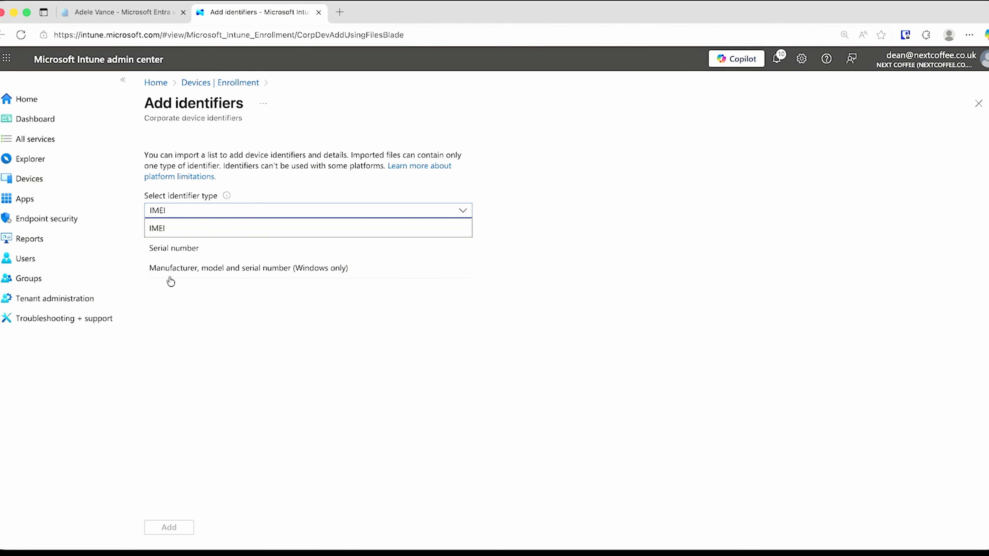
{"action": "left_click", "coordinate": [271, 275]}
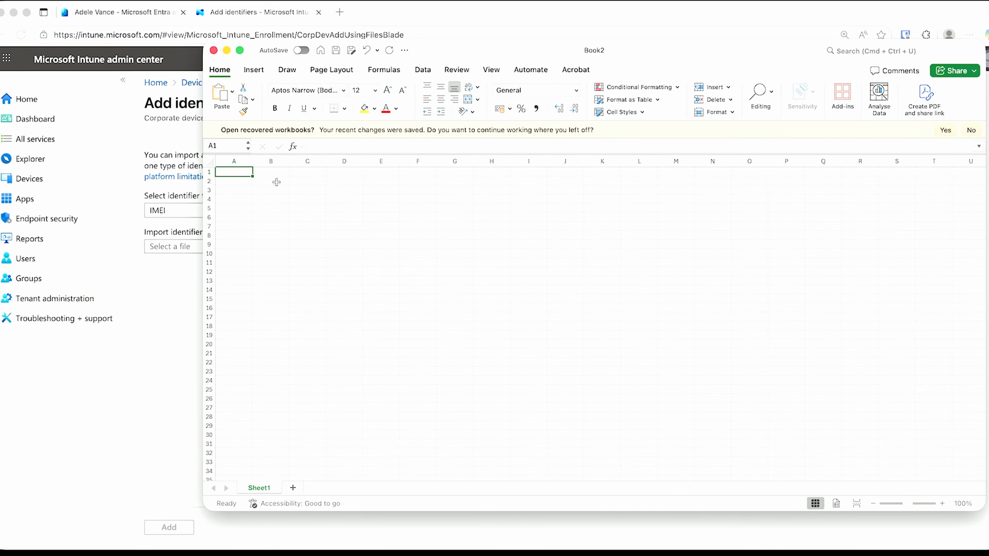
{"action": "type", "text": "Microsoft Co"}
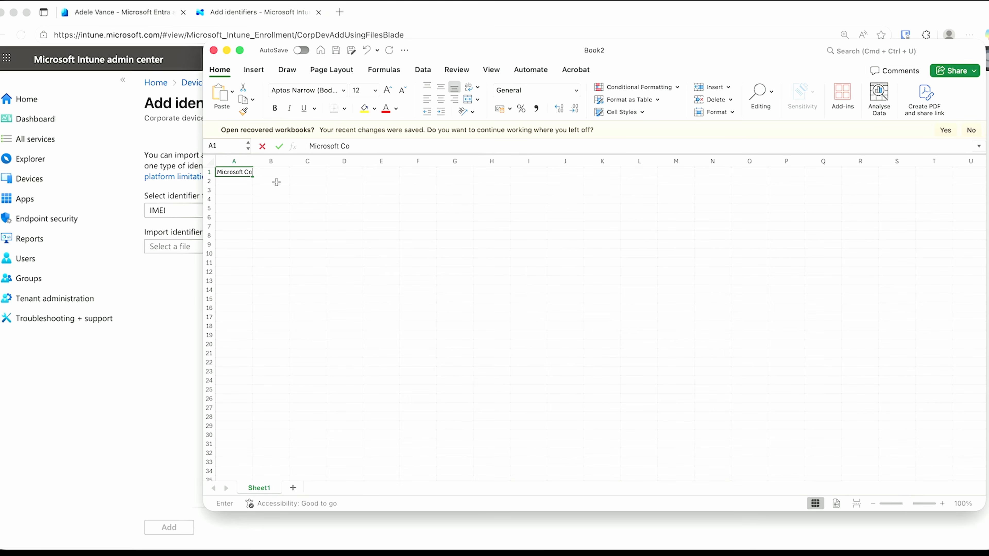
{"action": "type", "text": "rporation"}
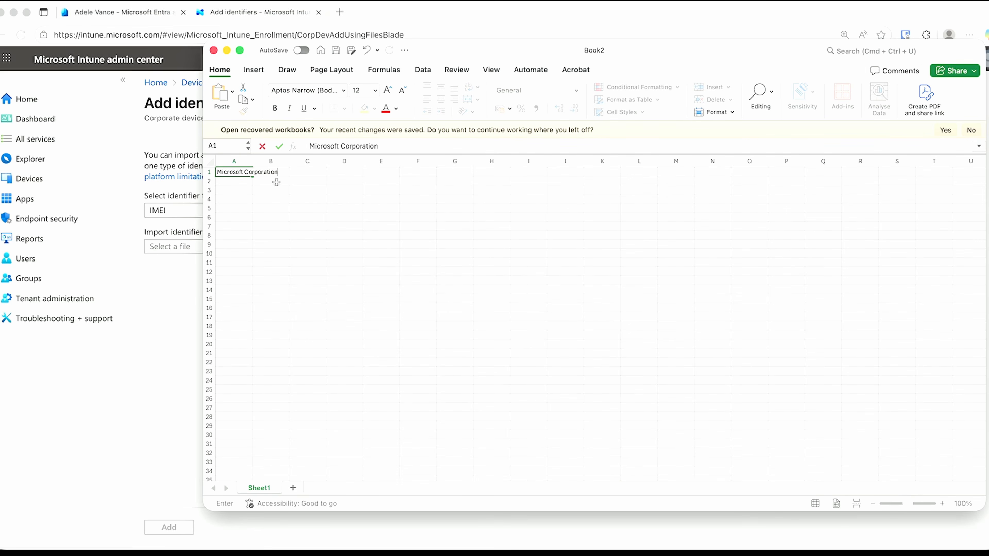
{"action": "key", "text": "Tab"}
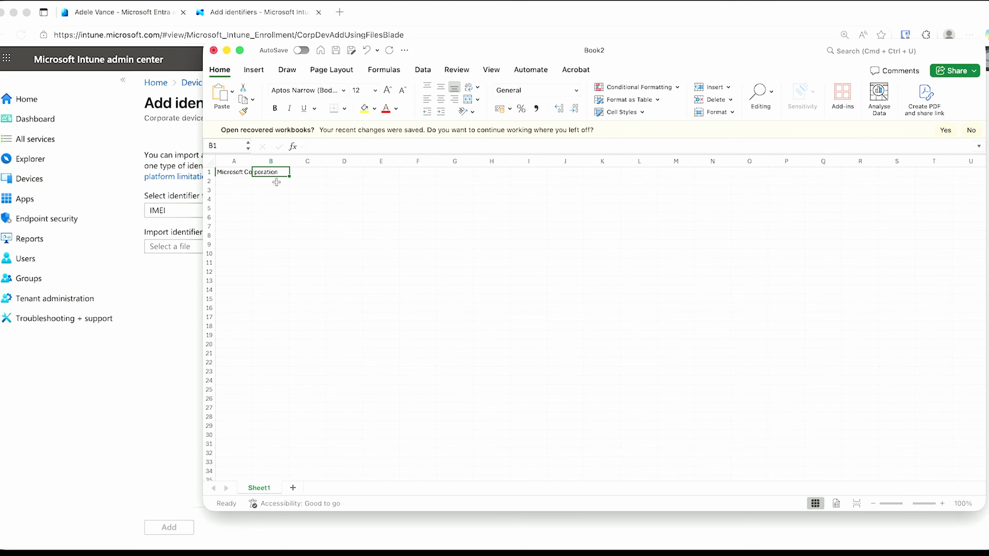
{"action": "type", "text": "Virtual Machine"}
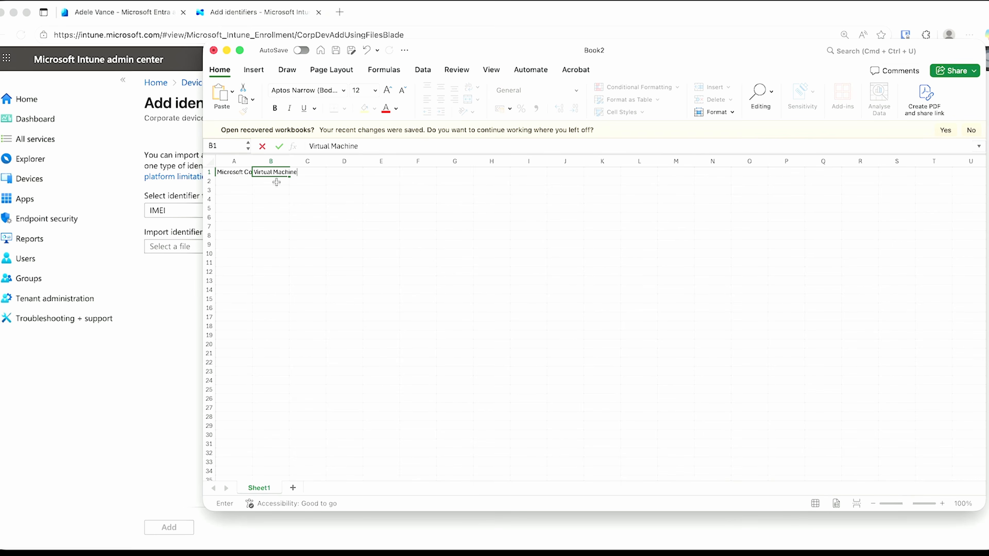
{"action": "key", "text": "Tab"}
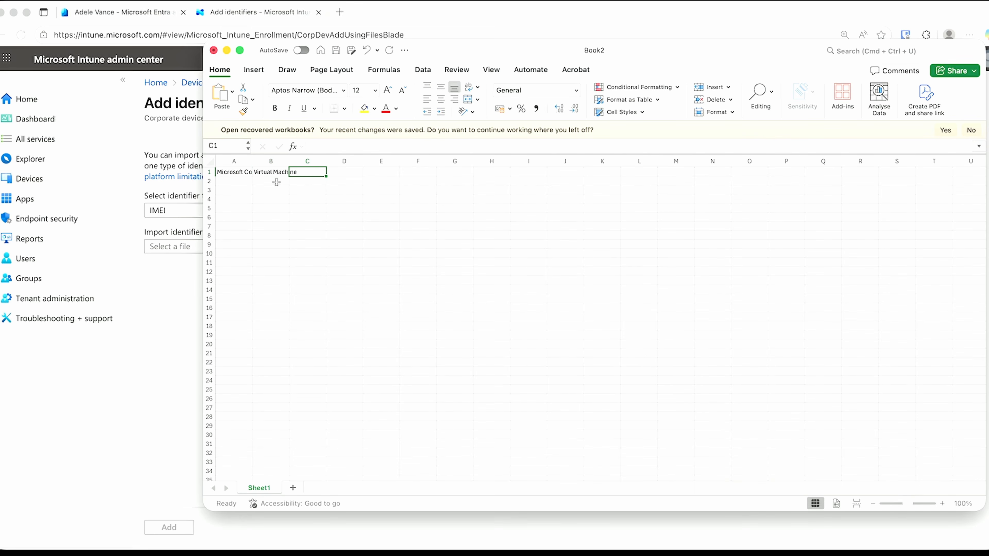
{"action": "type", "text": "190"}
{"action": "type", "text": "0-4573-6451-4754-4311-8953-69"}
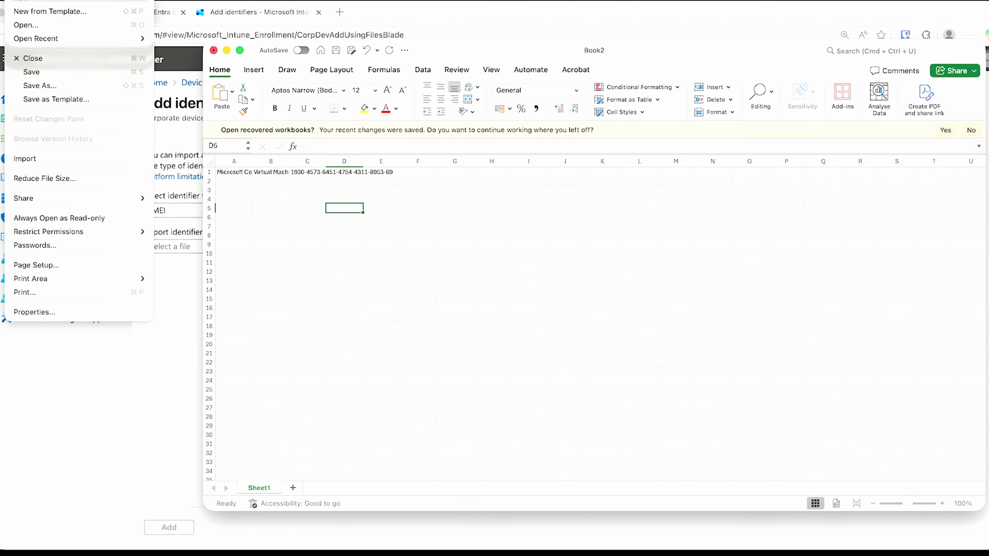
Save the workbook as APDP.csv in CSV UTF-8 (Comma-delimited) format in Downloads
{"action": "left_click", "coordinate": [70, 82]}
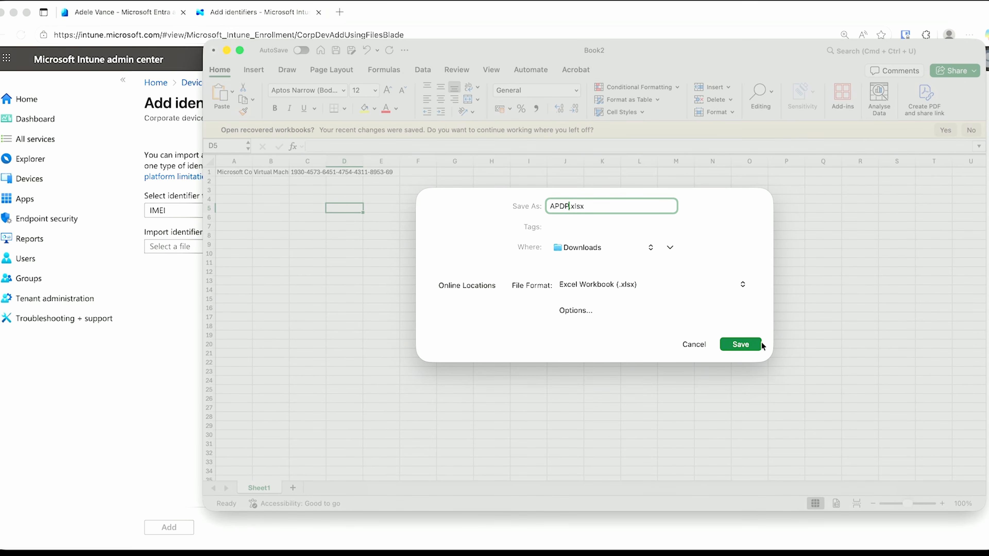
{"action": "left_click", "coordinate": [649, 280]}
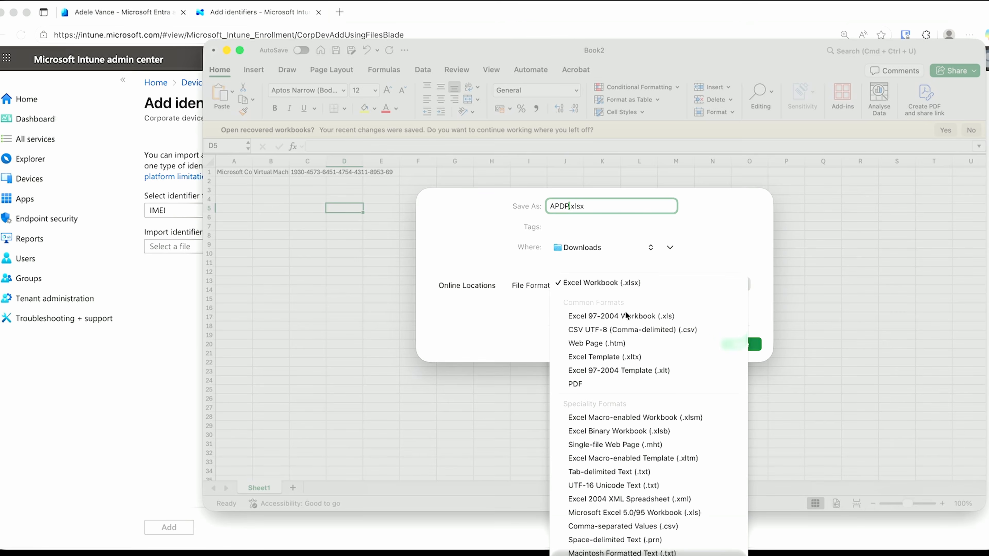
{"action": "left_click", "coordinate": [694, 329]}
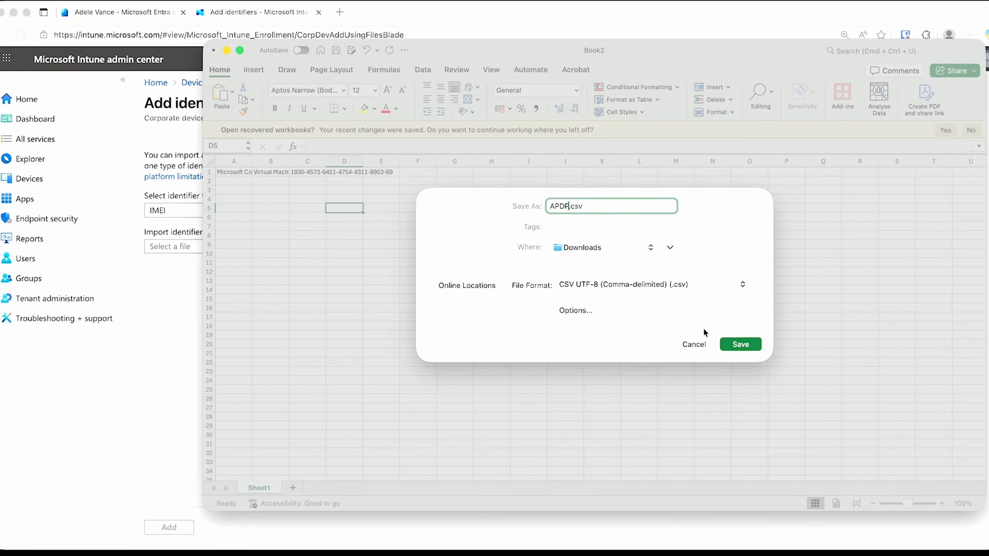
{"action": "left_click", "coordinate": [721, 342]}
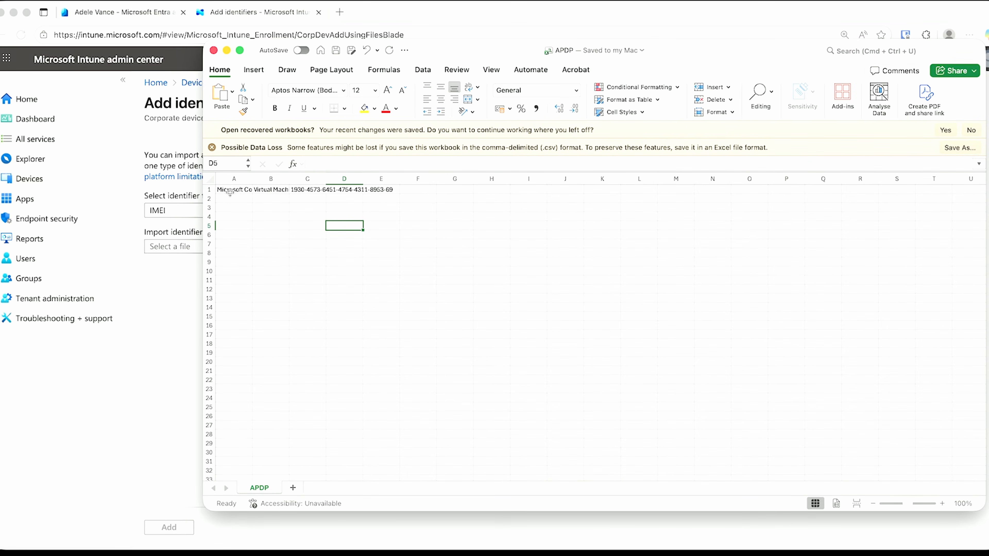
Close Excel, preview APDP.csv from Downloads, and select it for import
{"action": "left_click", "coordinate": [213, 49]}
{"action": "left_click", "coordinate": [465, 246]}
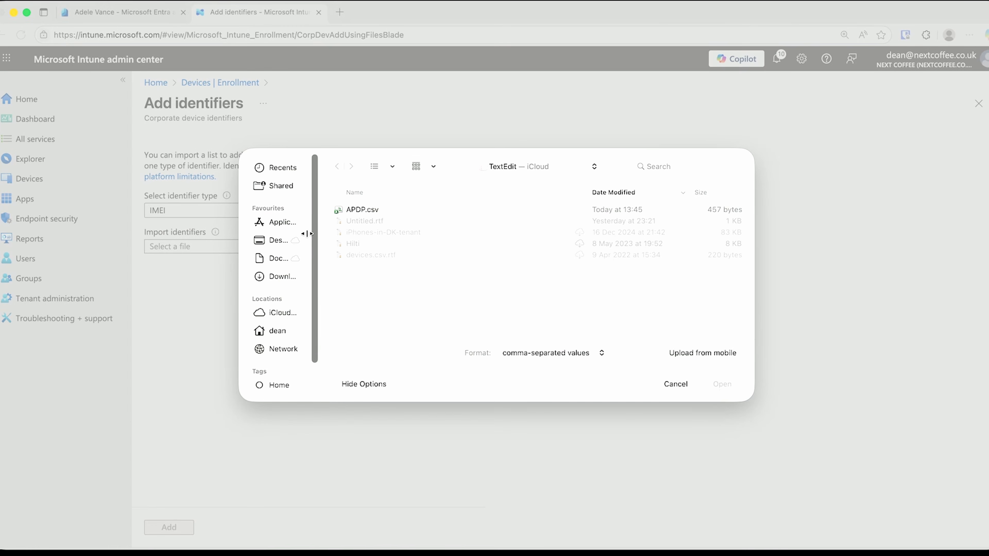
{"action": "left_click", "coordinate": [278, 276]}
{"action": "left_click", "coordinate": [353, 210]}
{"action": "key", "text": "space"}
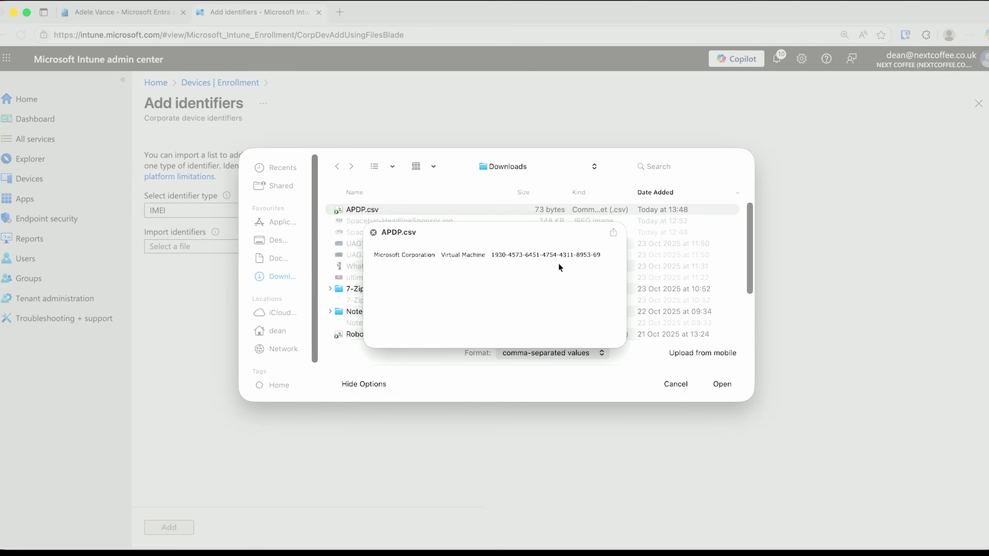
{"action": "left_click", "coordinate": [373, 233]}
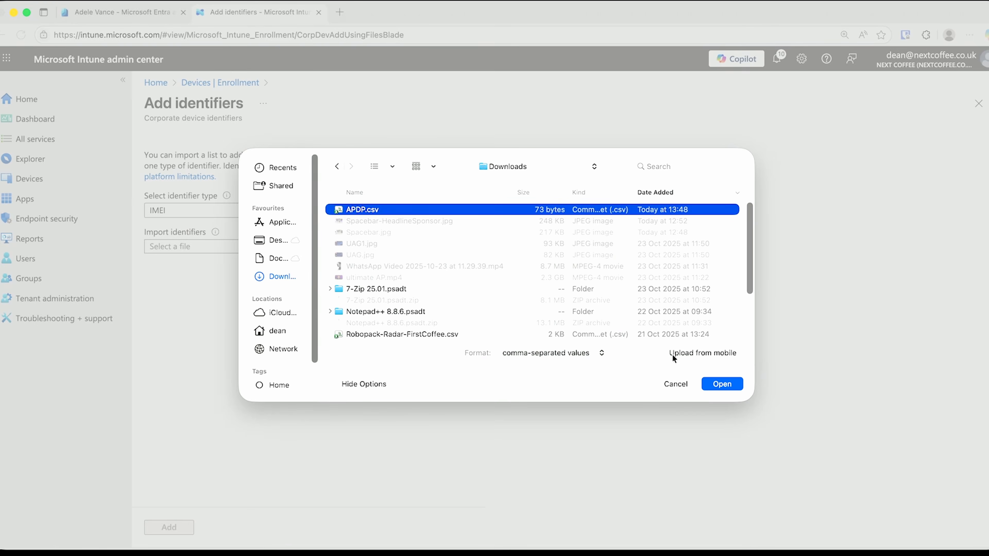
{"action": "left_click", "coordinate": [715, 382]}
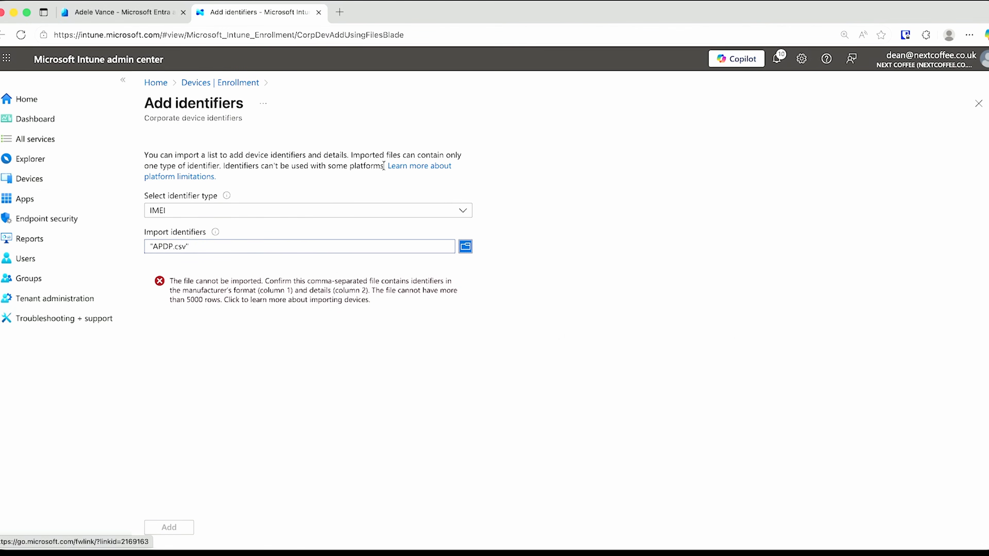
Set identifier type to Manufacturer, model and serial number, reselect APDP.csv, and add the identifiers
{"action": "left_click", "coordinate": [352, 211]}
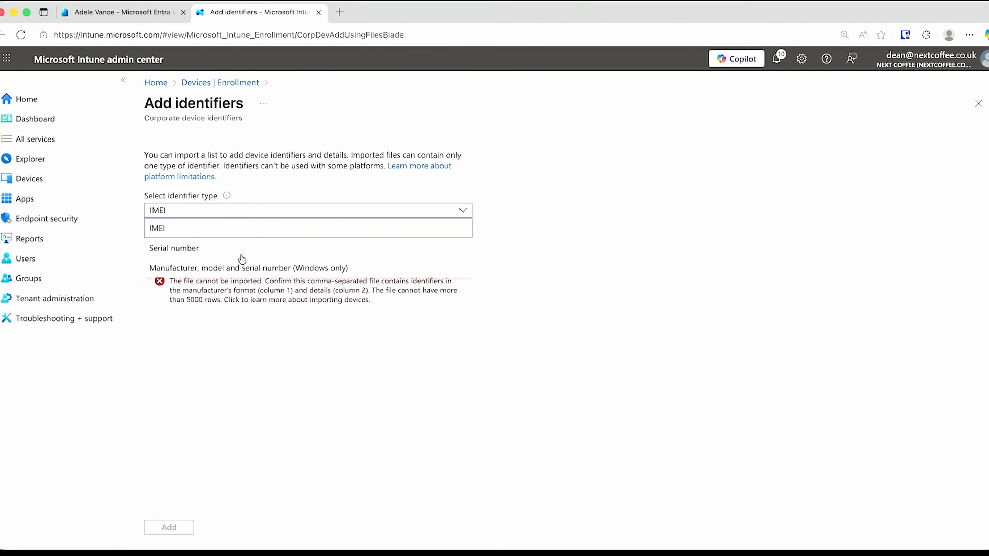
{"action": "left_click", "coordinate": [244, 267]}
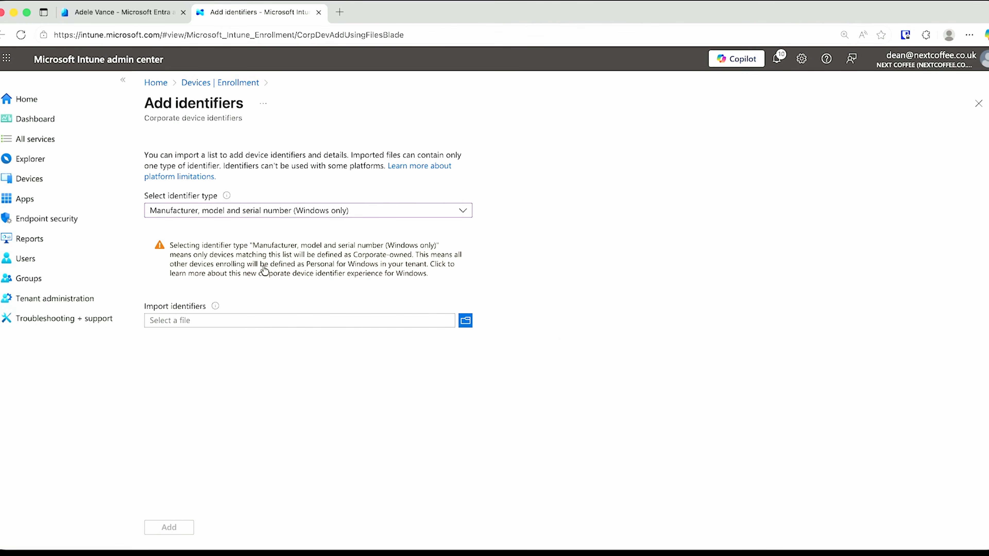
{"action": "left_click", "coordinate": [465, 321]}
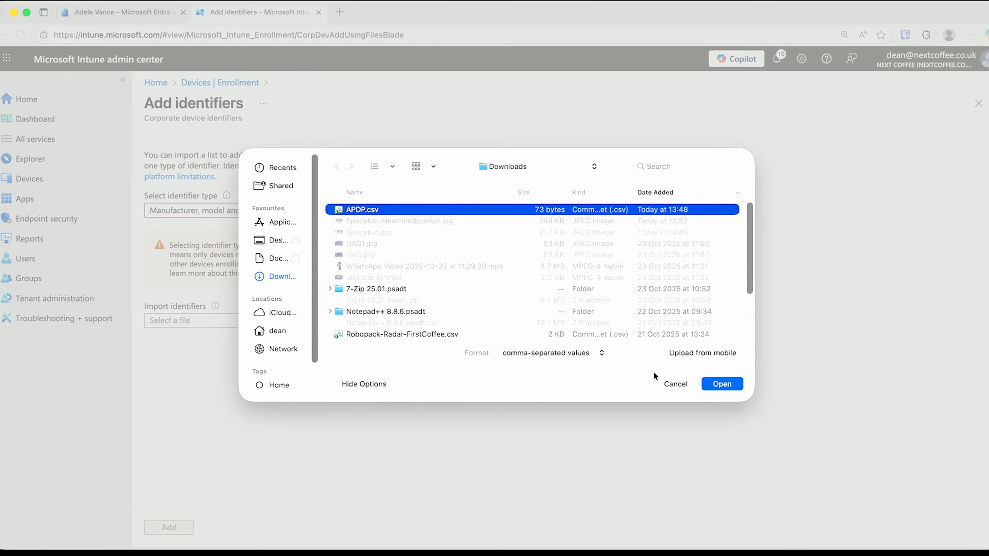
{"action": "left_click", "coordinate": [709, 384]}
{"action": "left_click", "coordinate": [180, 530]}
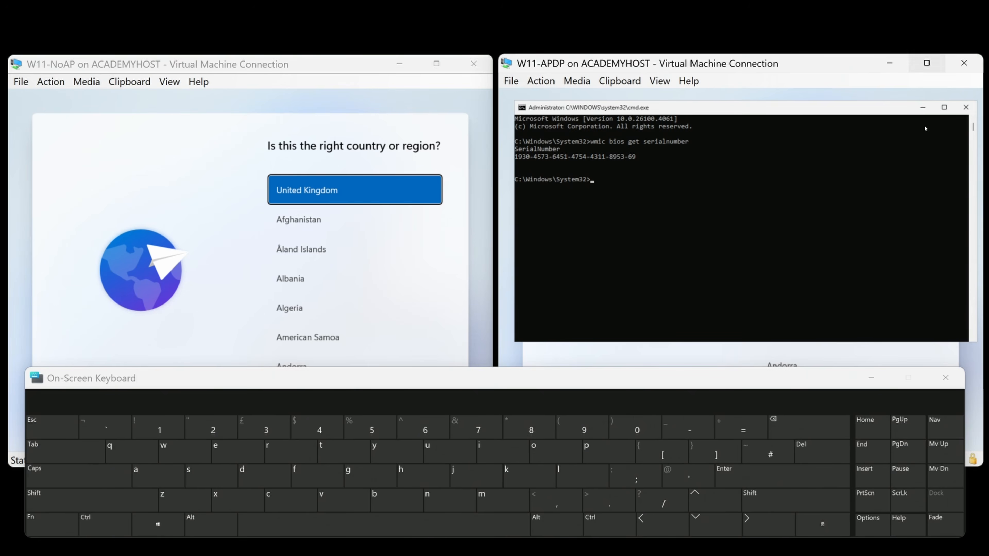
Close W11-APDP's command prompt and the On-Screen Keyboard
{"action": "left_click", "coordinate": [966, 107]}
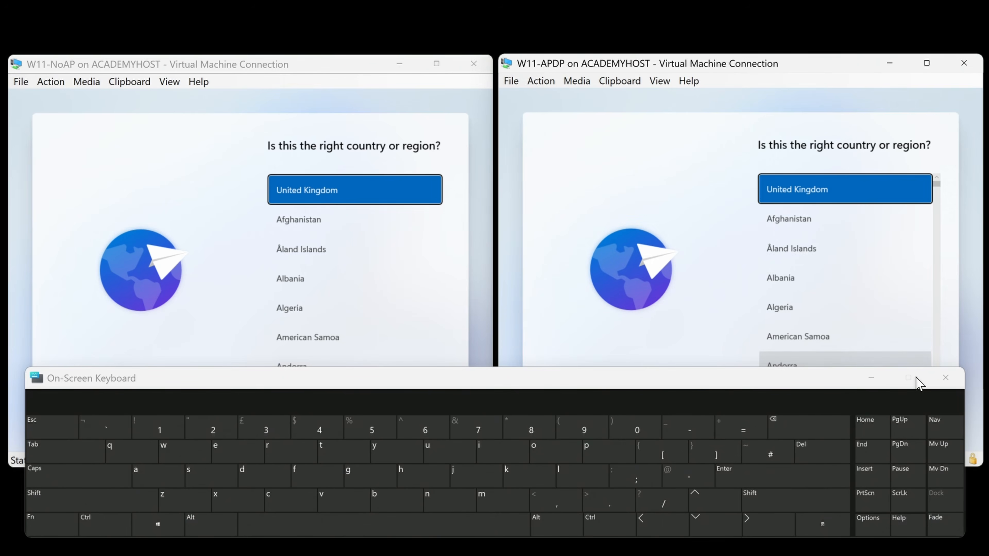
{"action": "left_click", "coordinate": [872, 378]}
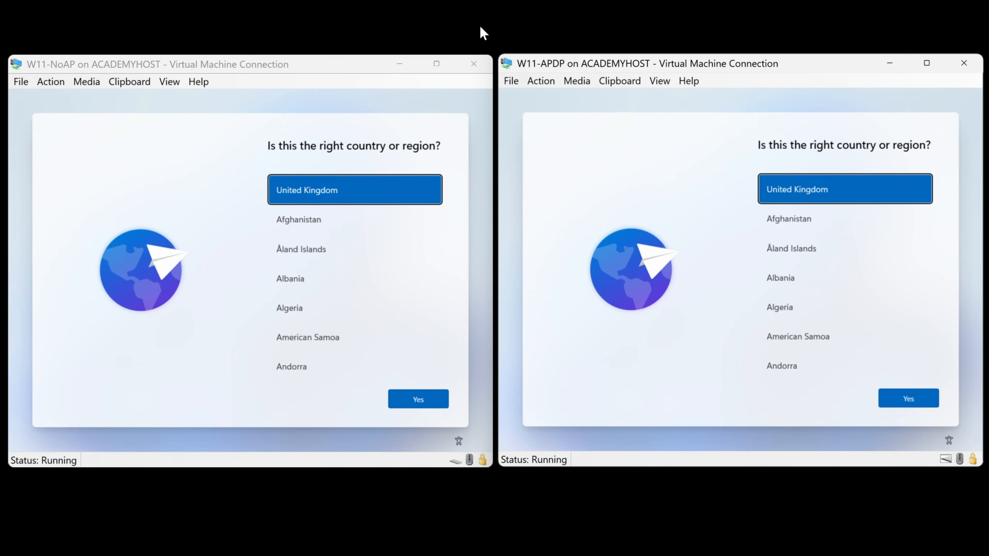
Reset the W11-APDP and W11-NoAP virtual machines and confirm each reset
{"action": "mouse_move", "coordinate": [558, 84]}
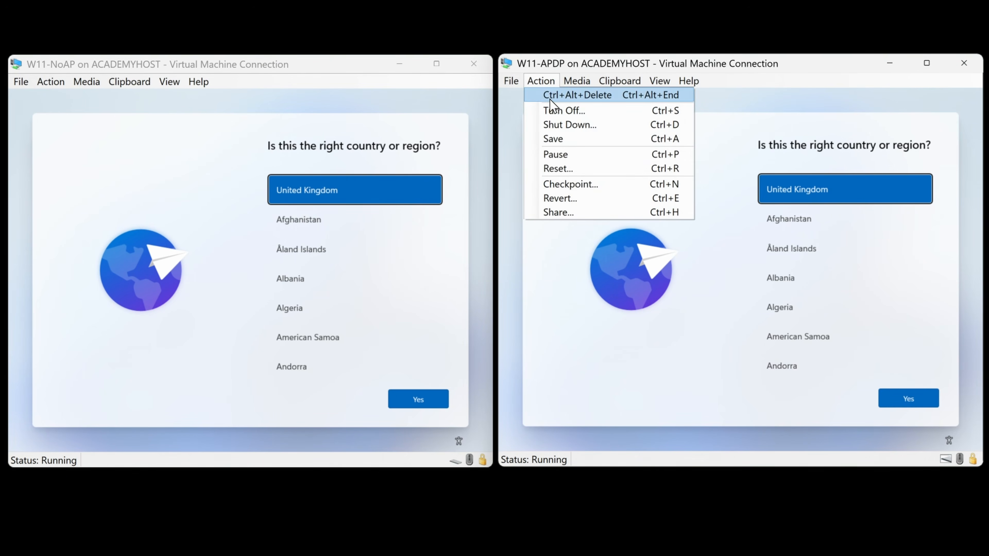
{"action": "left_click", "coordinate": [569, 169]}
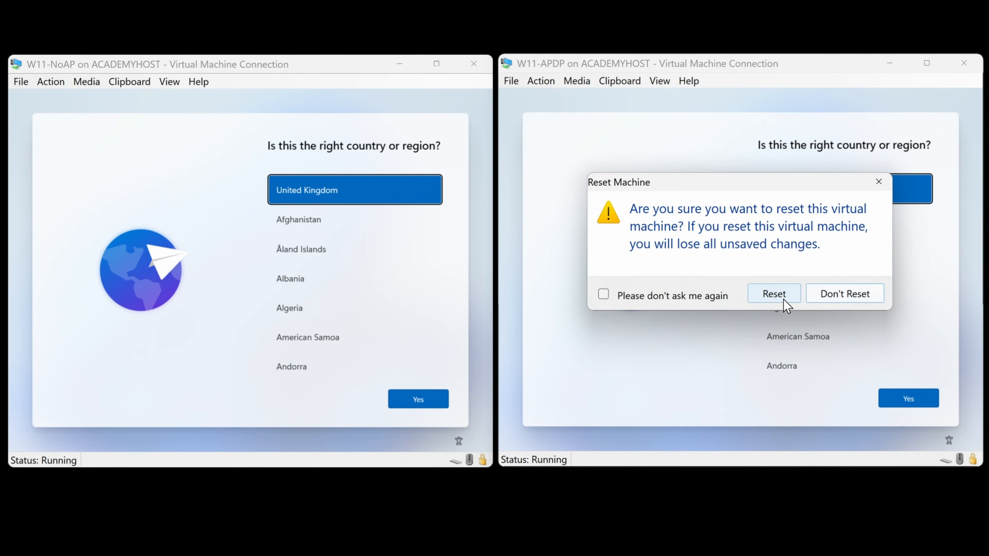
{"action": "left_click", "coordinate": [774, 294]}
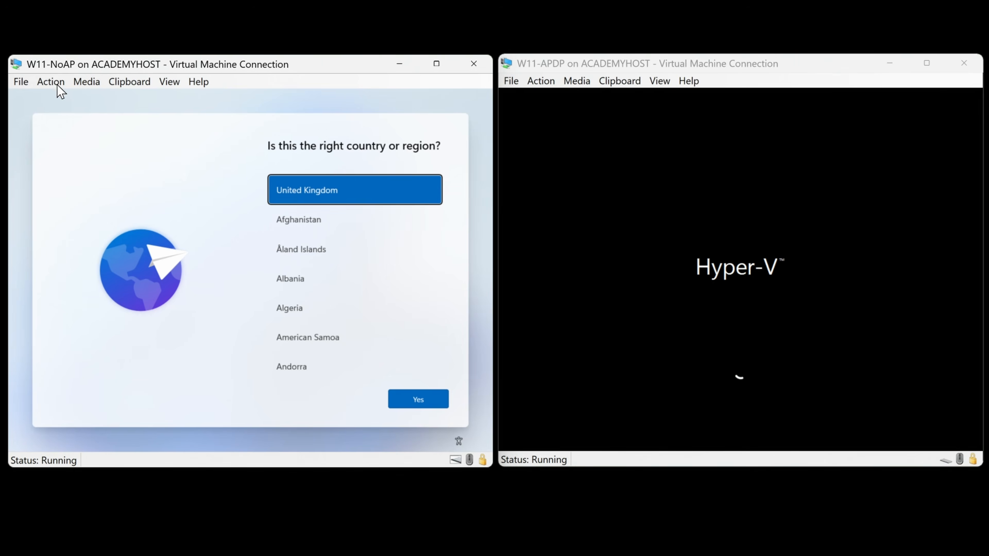
{"action": "left_click", "coordinate": [86, 170]}
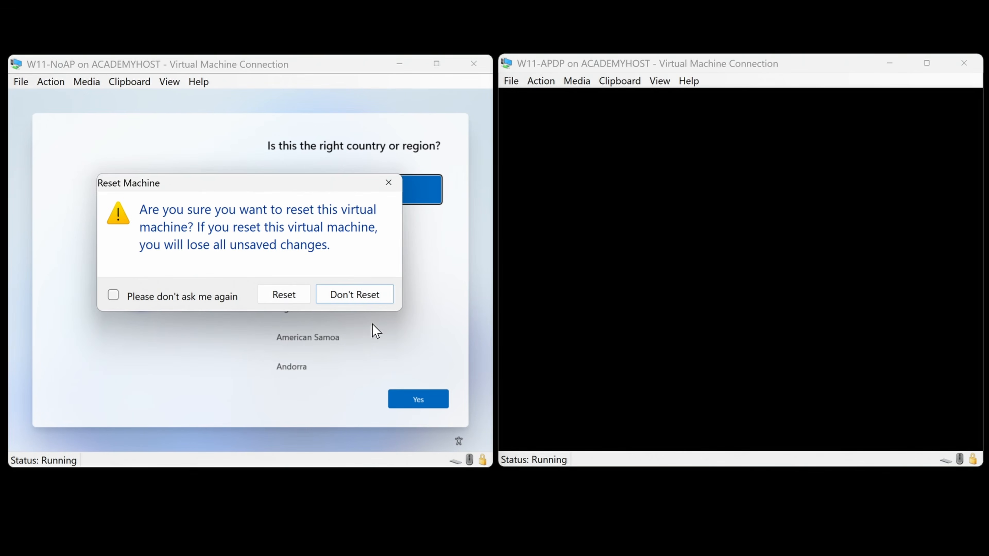
{"action": "left_click", "coordinate": [292, 302]}
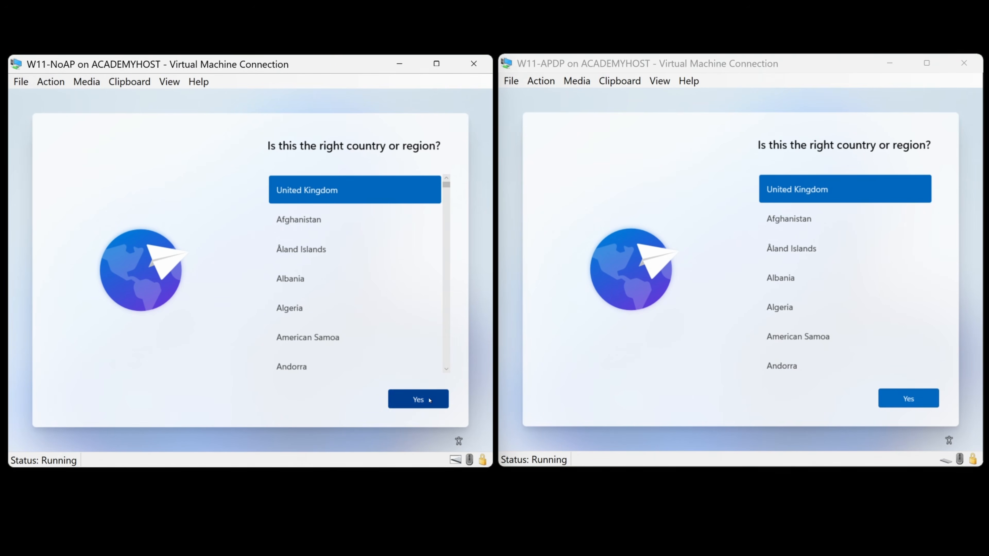
Accept United Kingdom as region and keyboard layout on W11-NoAP, then as region on W11-APDP
{"action": "left_click", "coordinate": [429, 400]}
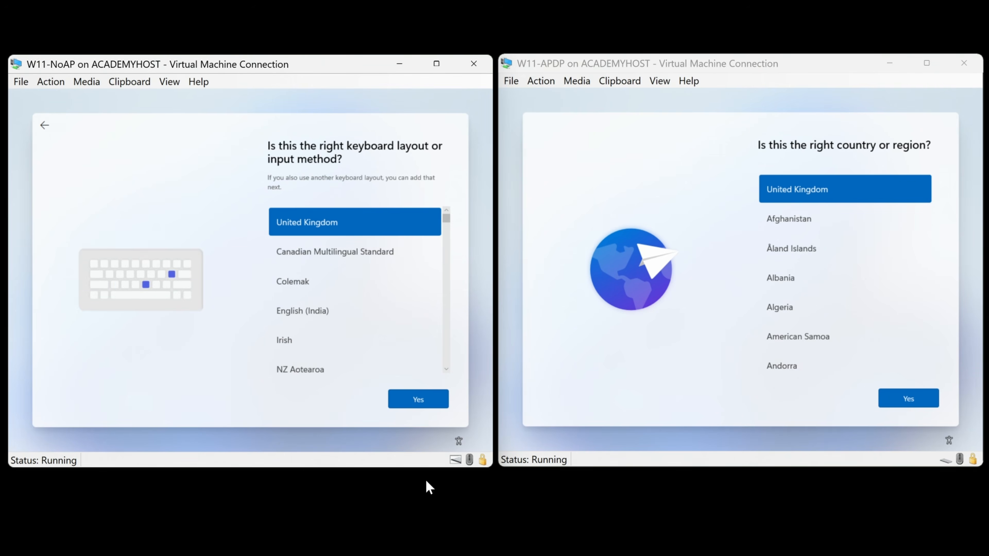
{"action": "left_click", "coordinate": [422, 405]}
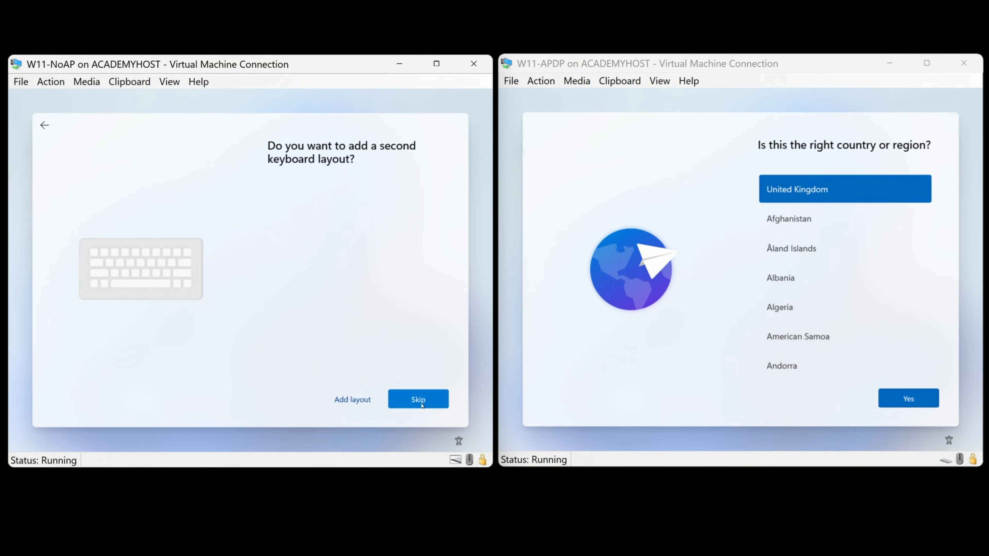
{"action": "left_click", "coordinate": [916, 404]}
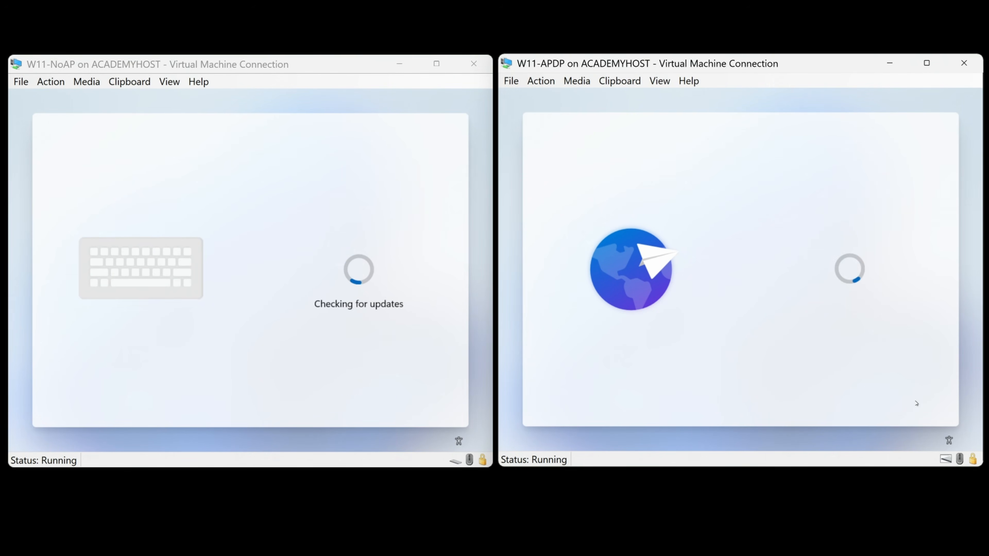
{"action": "left_click", "coordinate": [914, 403]}
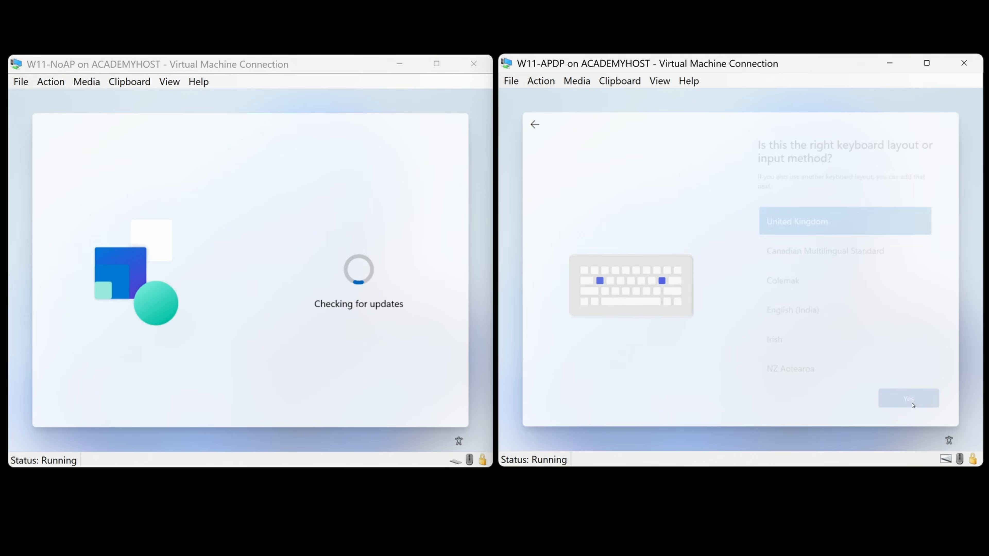
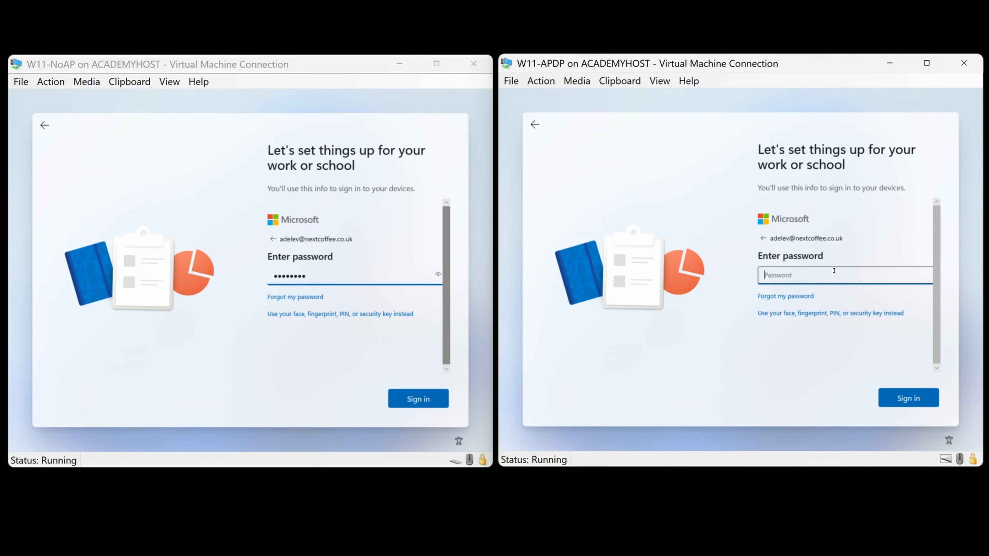
Submit the password on W11-APDP and W11-NoAP, and cancel each VM's security key prompt
{"action": "type", "text": "•••••••••"}
{"action": "key", "text": "Return"}
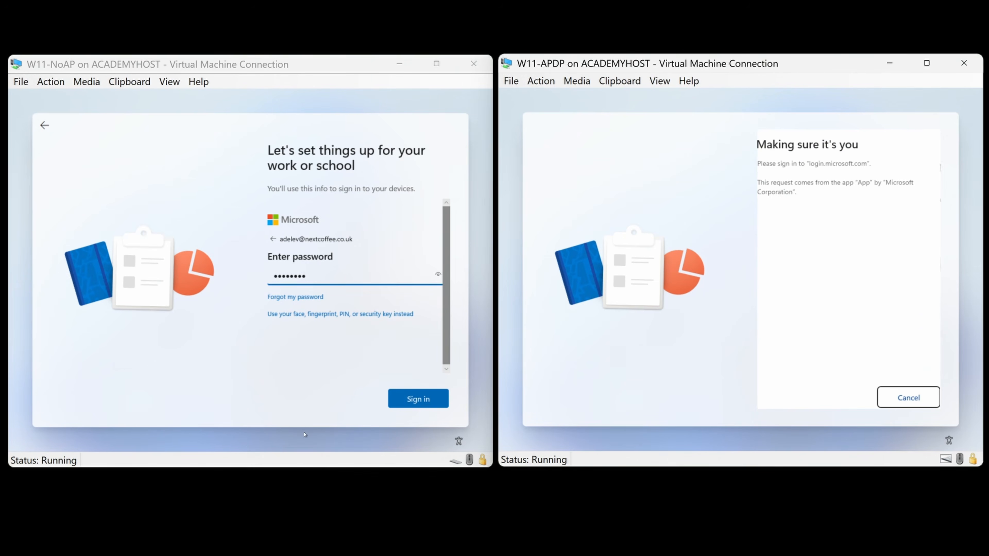
{"action": "left_click", "coordinate": [410, 398]}
{"action": "left_click", "coordinate": [410, 398]}
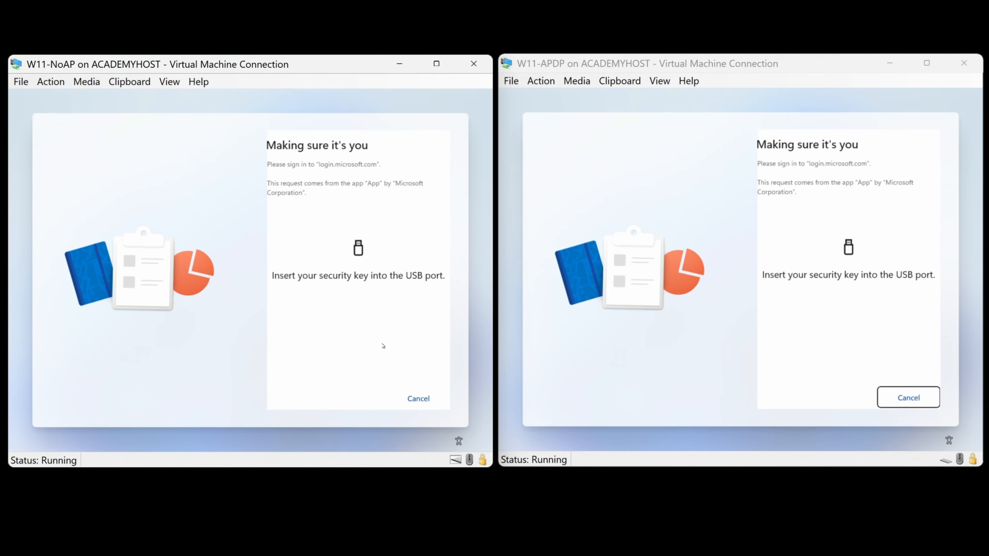
{"action": "left_click", "coordinate": [426, 400]}
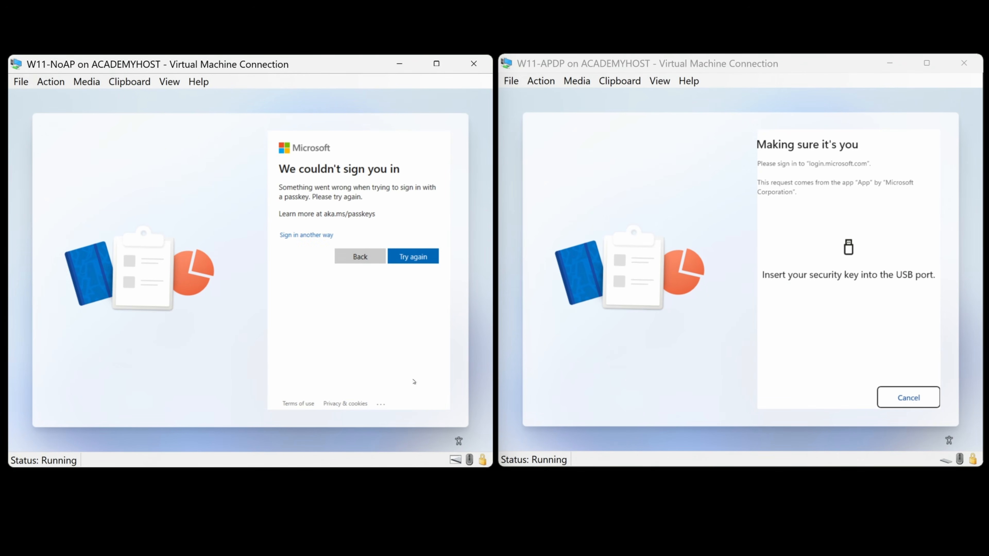
{"action": "left_click", "coordinate": [909, 398]}
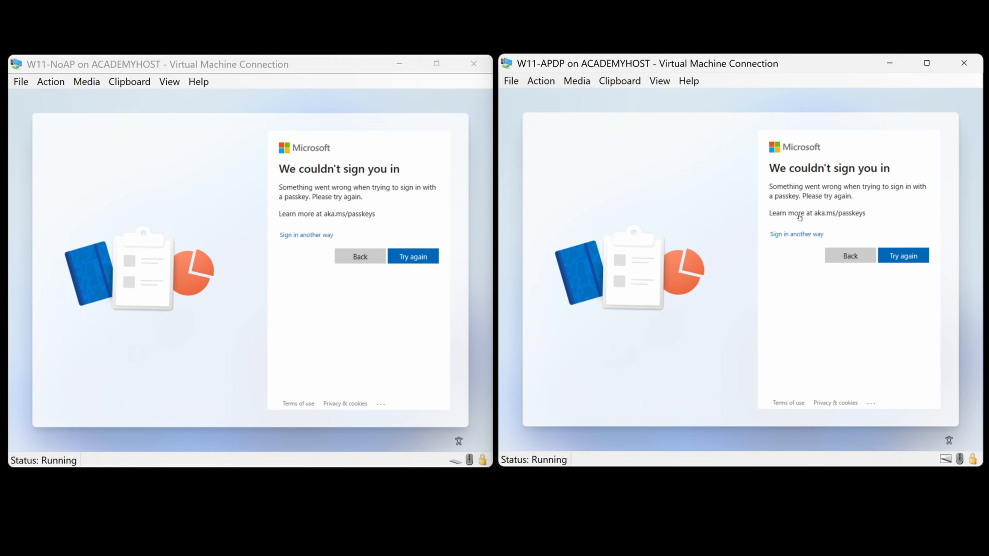
Request Authenticator app approval on W11-NoAP and bring up W11-APDP's alternative sign-in options
{"action": "left_click", "coordinate": [311, 235]}
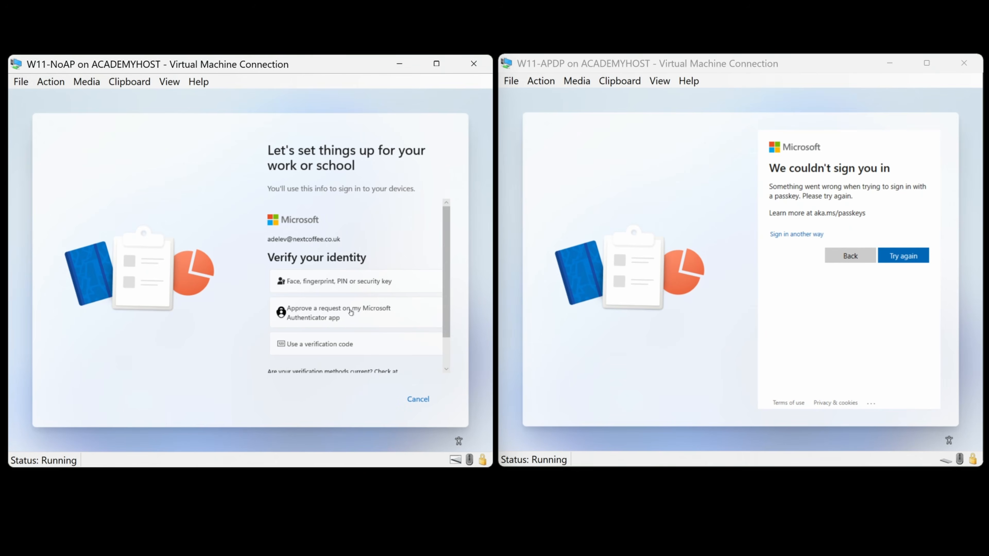
{"action": "left_click", "coordinate": [351, 312]}
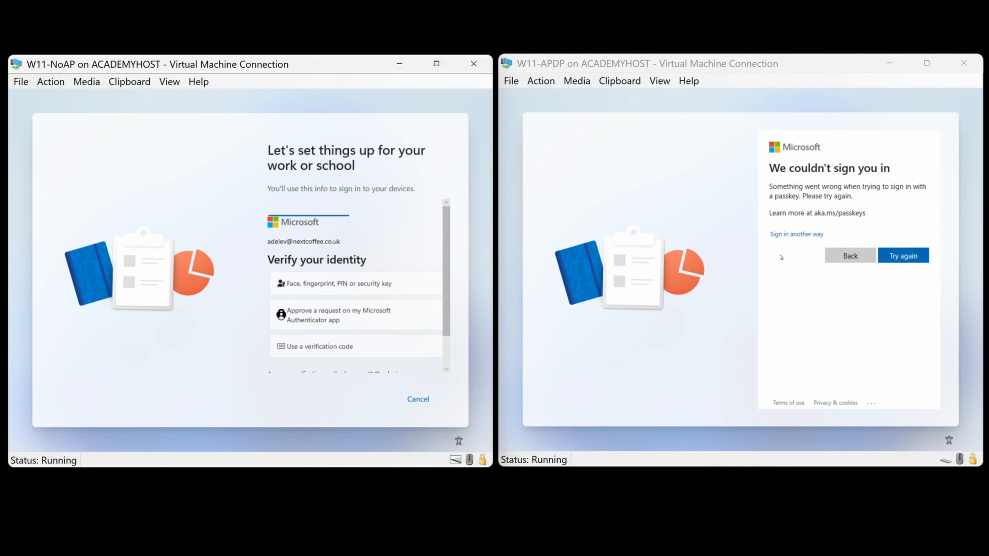
{"action": "left_click", "coordinate": [790, 234]}
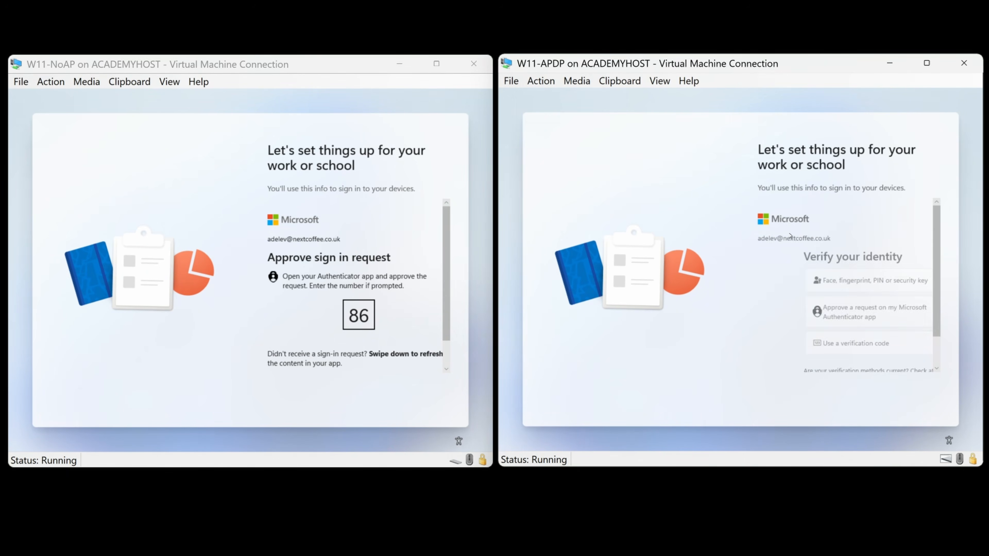
Approve W11-APDP's sign-in through the Authenticator app so work setup starts; select W11-NoAP's sign-in page
{"action": "left_click", "coordinate": [815, 313]}
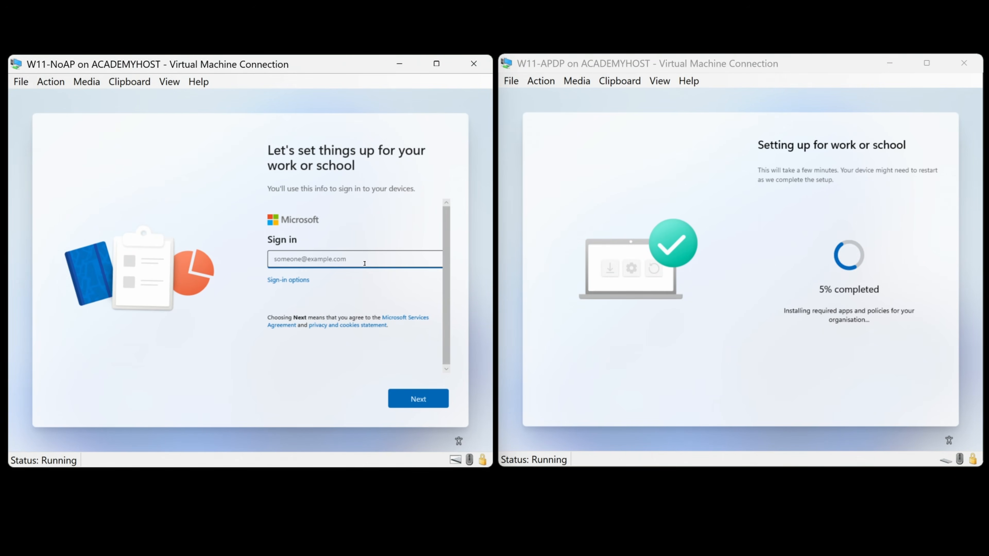
{"action": "left_click", "coordinate": [315, 296]}
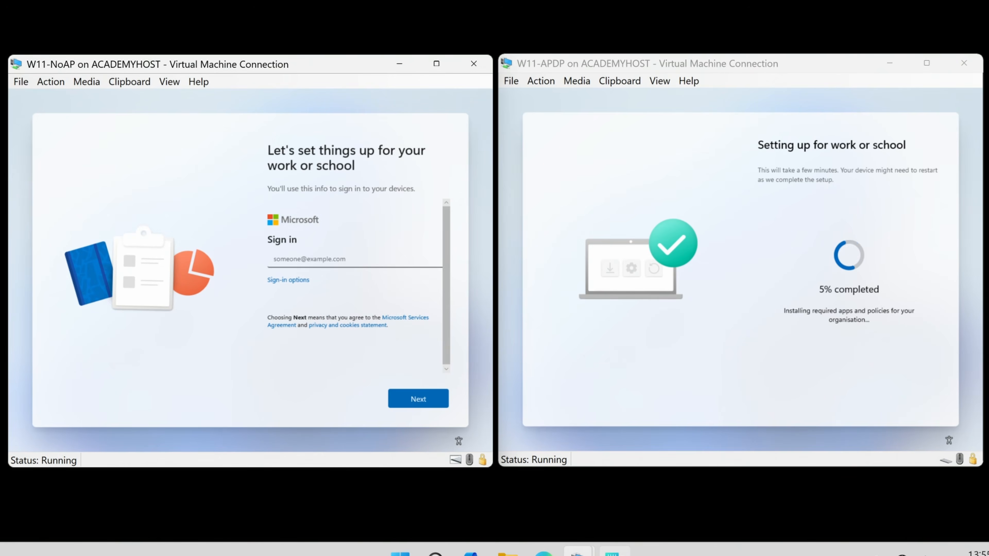
On W11-NoAP, run 'wmic bios get serialnumber' in a Shift+F10 command prompt to show the serial
{"action": "left_click", "coordinate": [615, 552]}
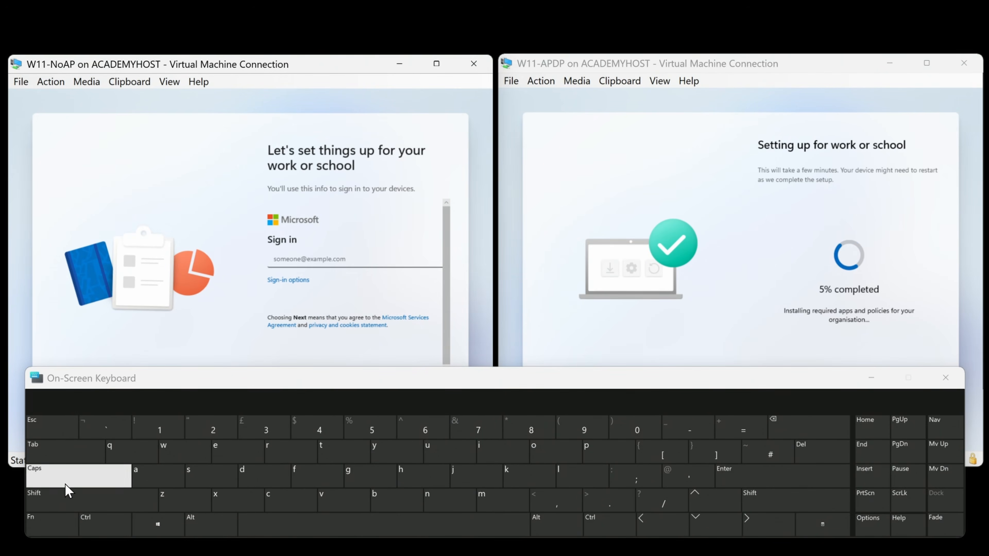
{"action": "left_click", "coordinate": [61, 522]}
{"action": "left_click", "coordinate": [84, 500]}
{"action": "left_click", "coordinate": [619, 433]}
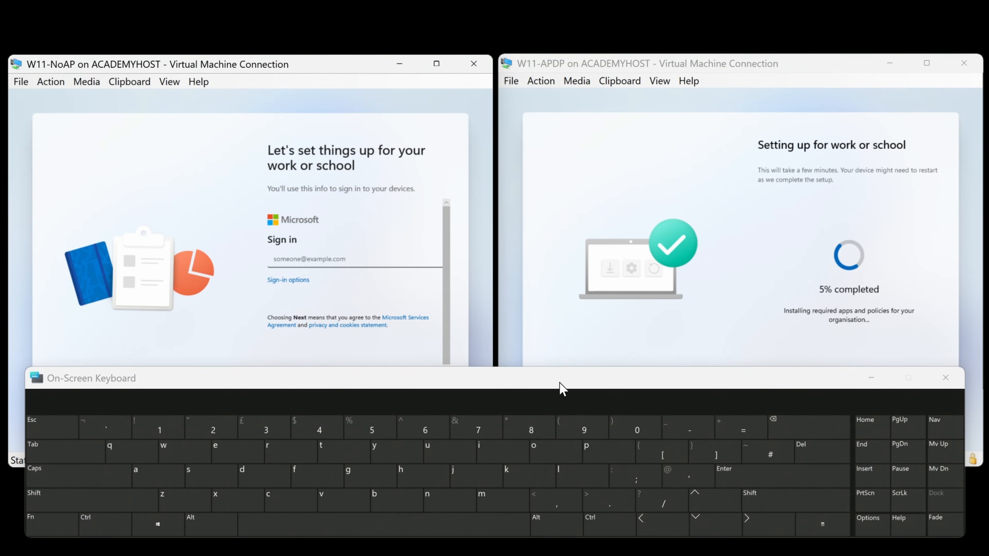
{"action": "left_click", "coordinate": [180, 190]}
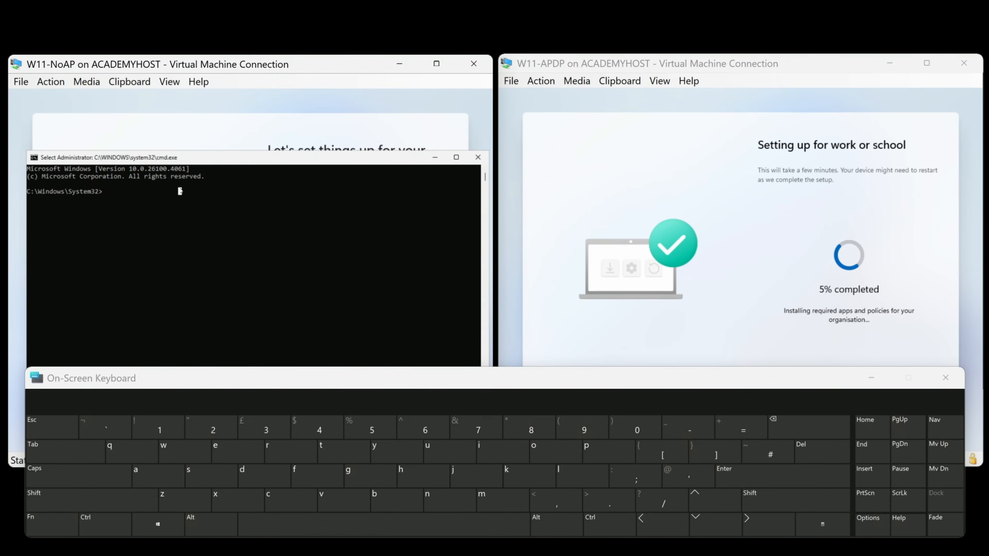
{"action": "type", "text": "wmic - bi"}
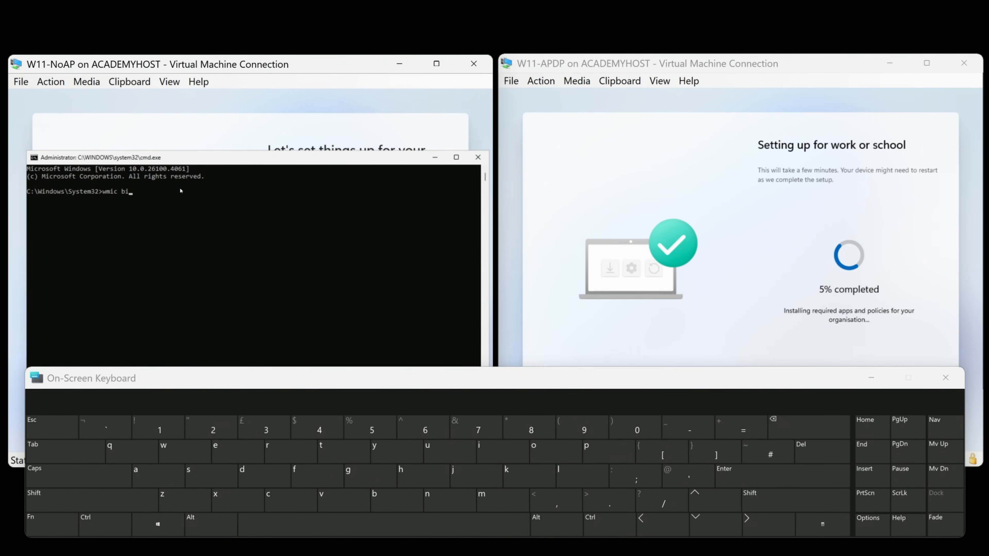
{"action": "type", "text": "os get serialnumber"}
{"action": "key", "text": "Return"}
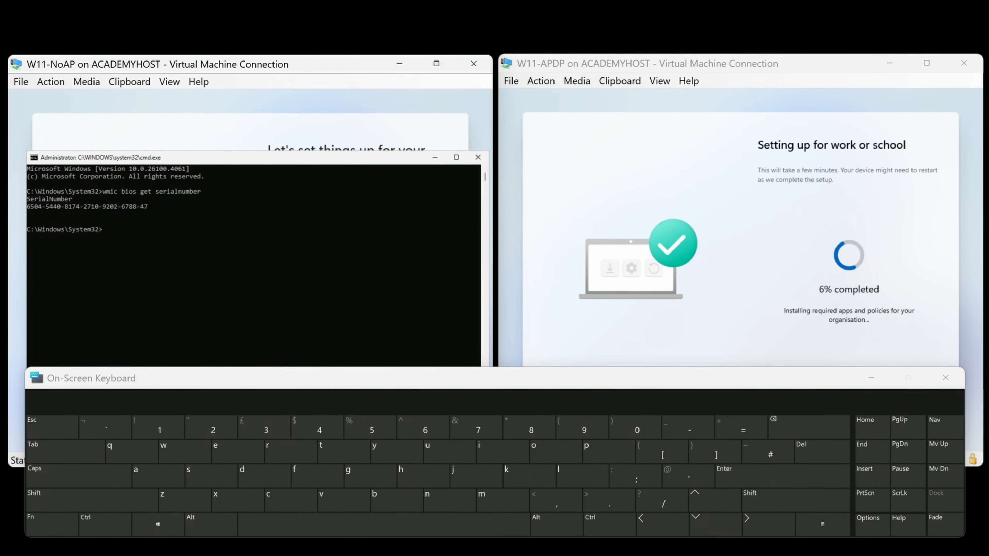
{"action": "left_click", "coordinate": [516, 218]}
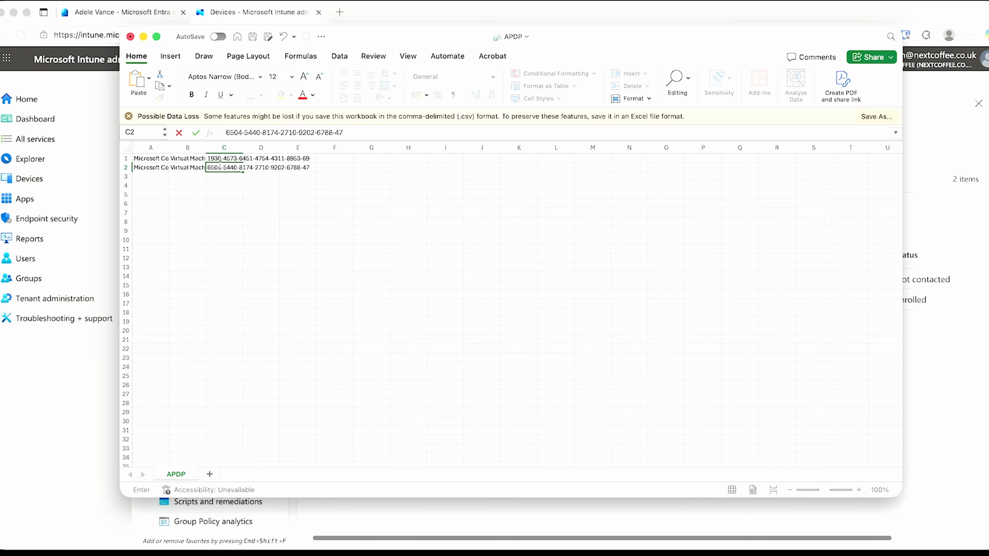
{"action": "key", "text": "Return"}
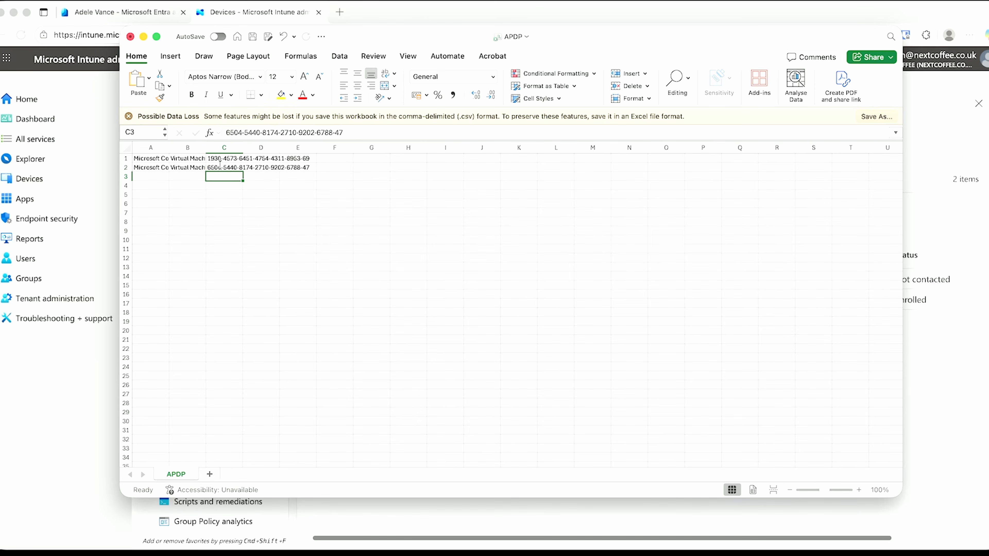
{"action": "key", "text": "super+s"}
{"action": "left_click", "coordinate": [493, 17]}
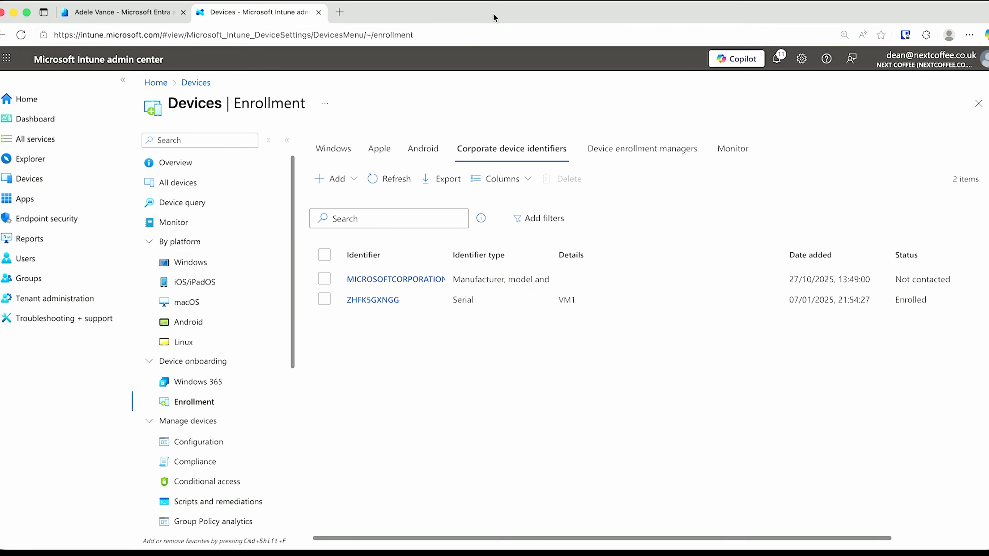
Upload APDP.csv as Manufacturer, model and serial number identifiers and add them
{"action": "left_click", "coordinate": [337, 179]}
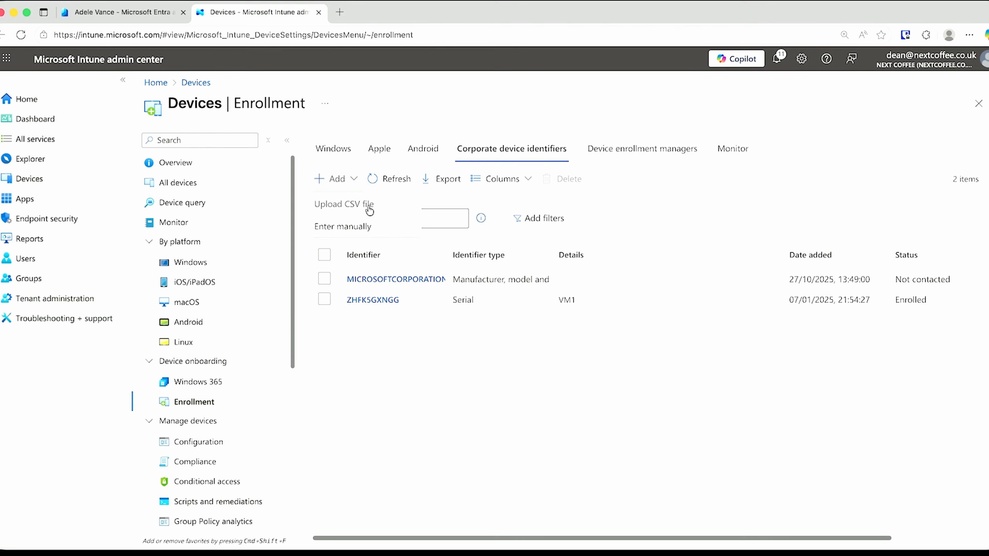
{"action": "left_click", "coordinate": [352, 204]}
{"action": "left_click", "coordinate": [289, 210]}
{"action": "left_click", "coordinate": [285, 265]}
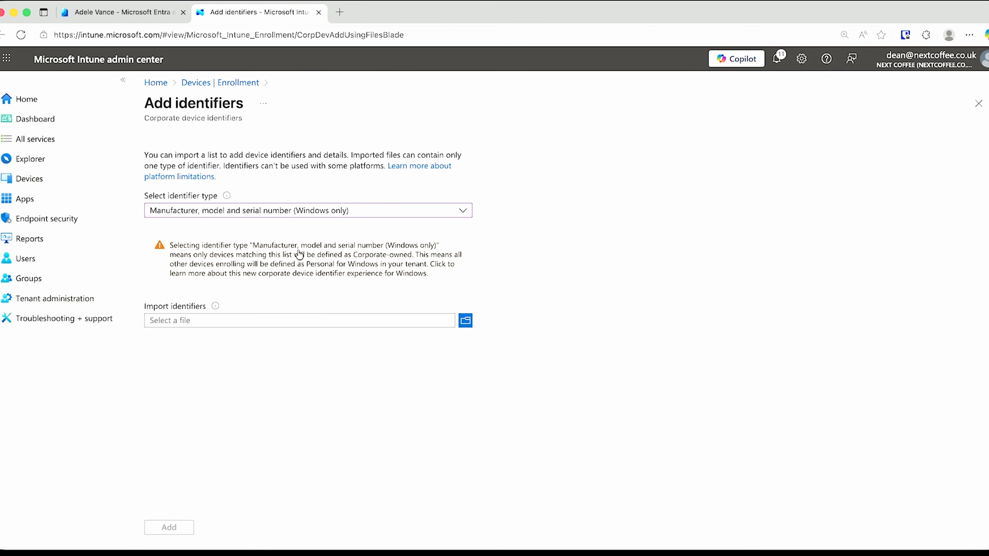
{"action": "left_click", "coordinate": [354, 319]}
{"action": "double_click", "coordinate": [376, 210]}
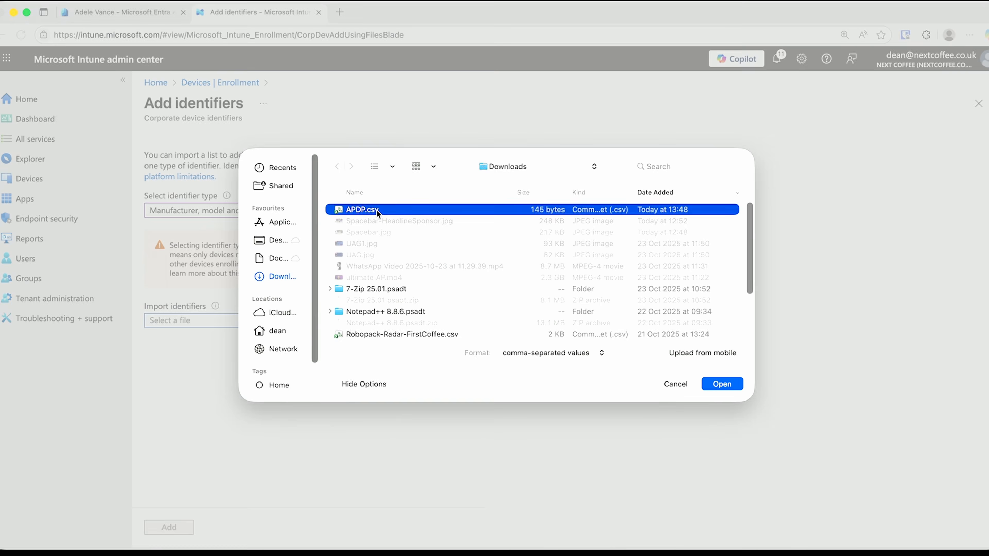
{"action": "left_click", "coordinate": [171, 529]}
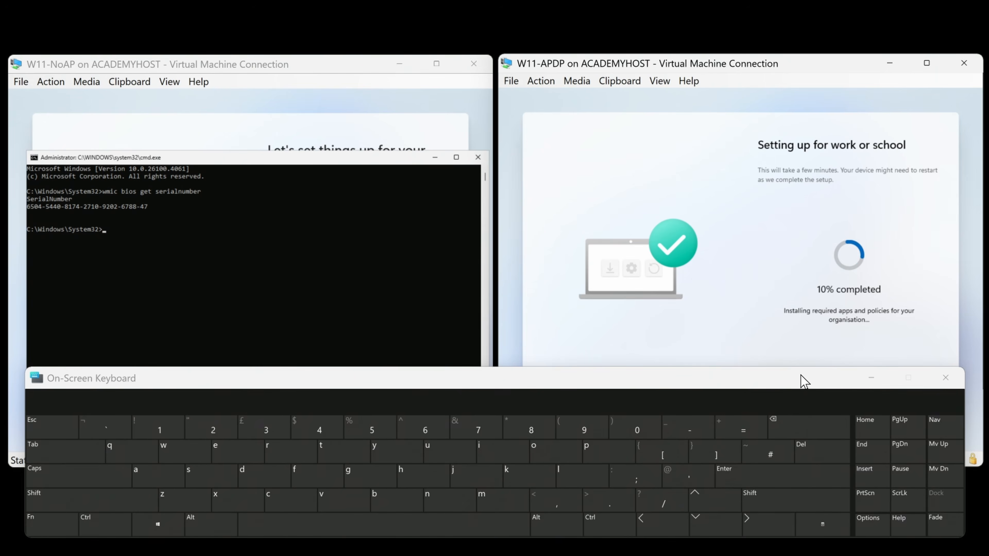
Close the On-Screen Keyboard while W11-APDP continues setting up
{"action": "left_click", "coordinate": [871, 378]}
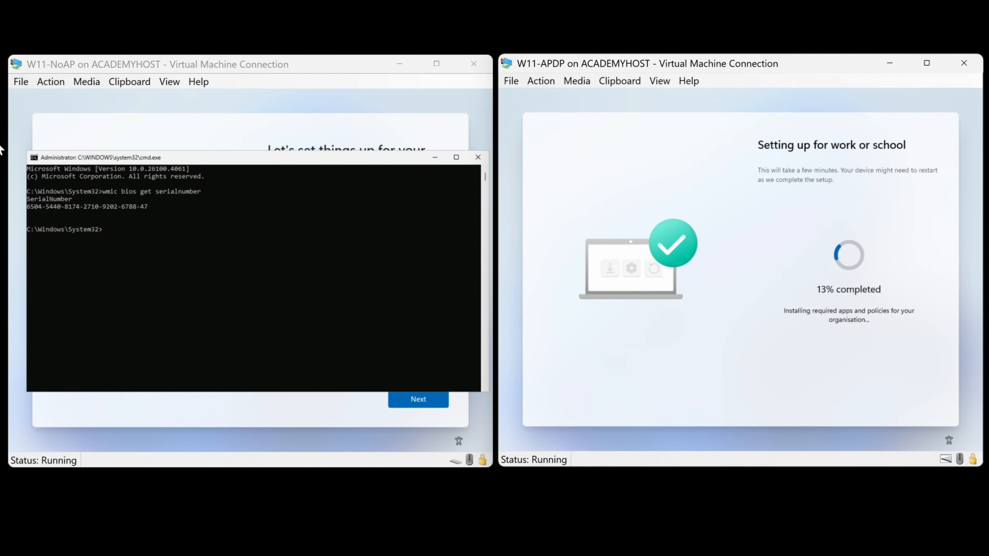
Close W11-NoAP's command prompt, then reset the W11-NoAP VM and confirm the reset
{"action": "left_click", "coordinate": [343, 222]}
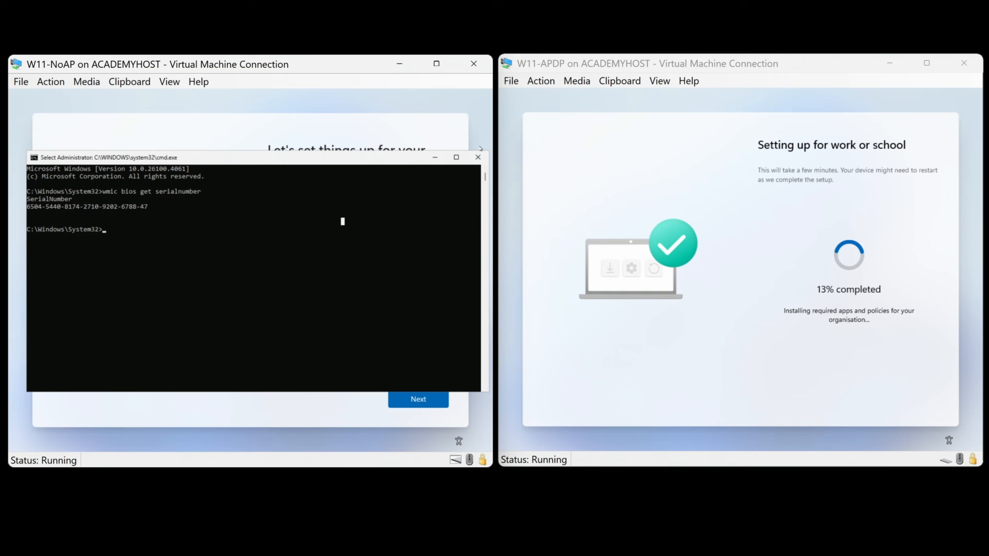
{"action": "left_click", "coordinate": [480, 163]}
{"action": "left_click", "coordinate": [51, 82]}
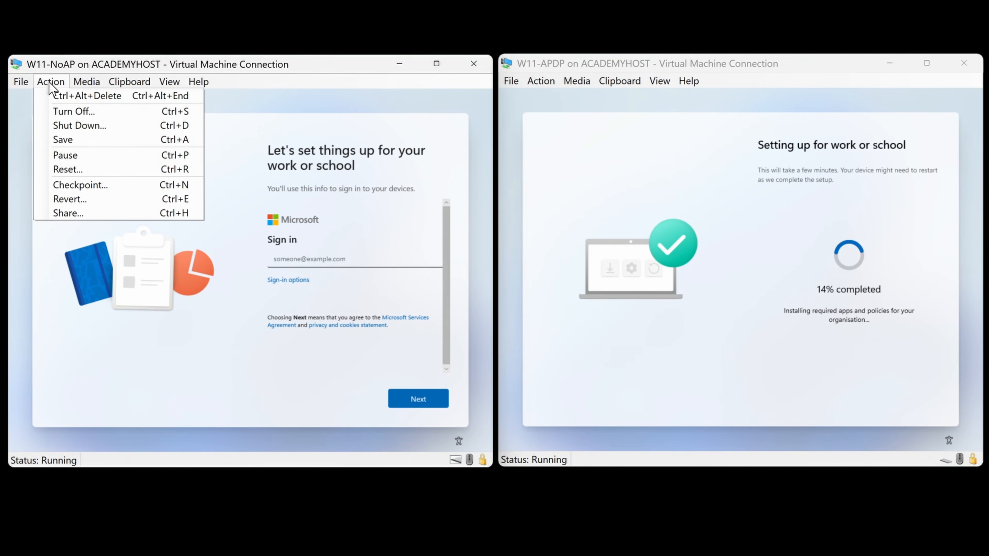
{"action": "left_click", "coordinate": [68, 171]}
{"action": "left_click", "coordinate": [302, 286]}
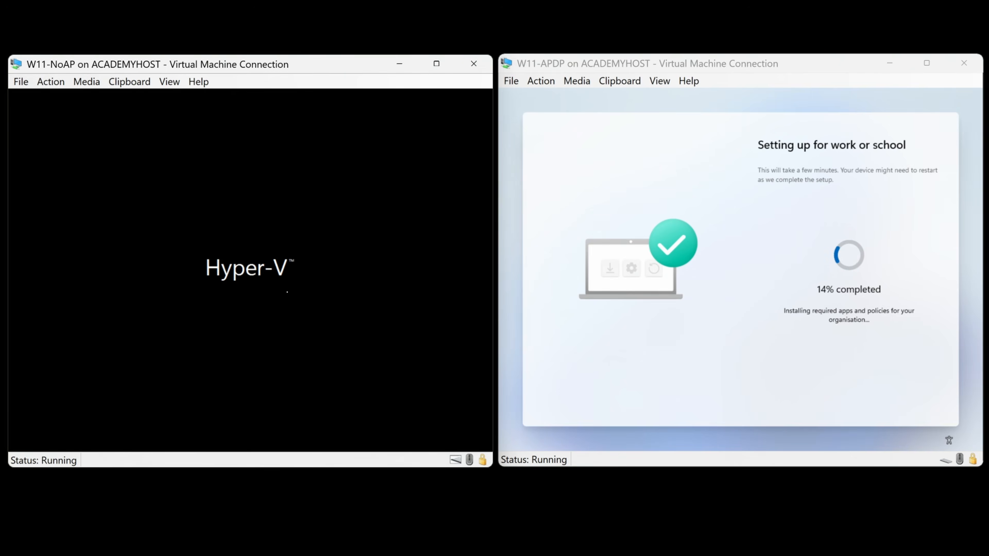
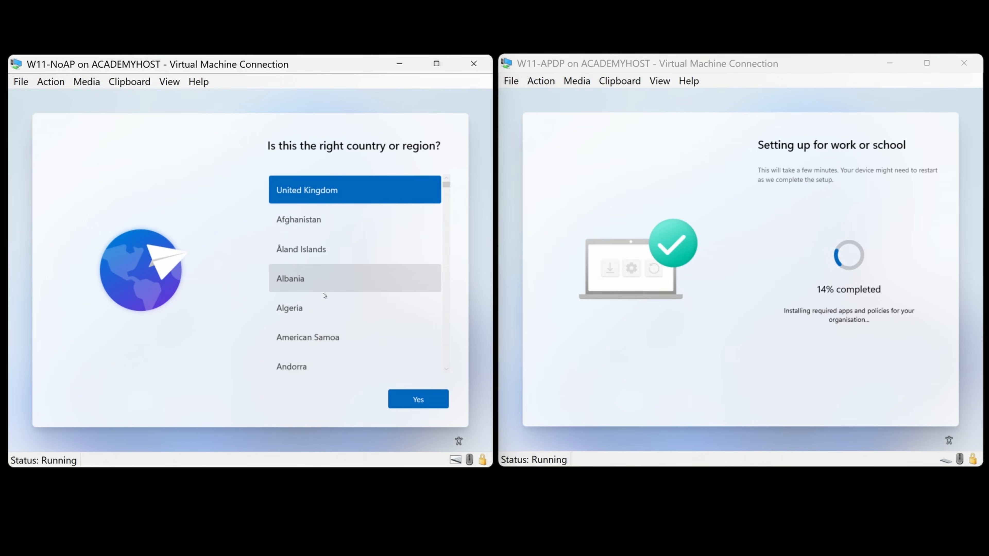
On W11-NoAP, confirm United Kingdom as the region, keep the keyboard layout, and skip a second layout
{"action": "left_click", "coordinate": [418, 399]}
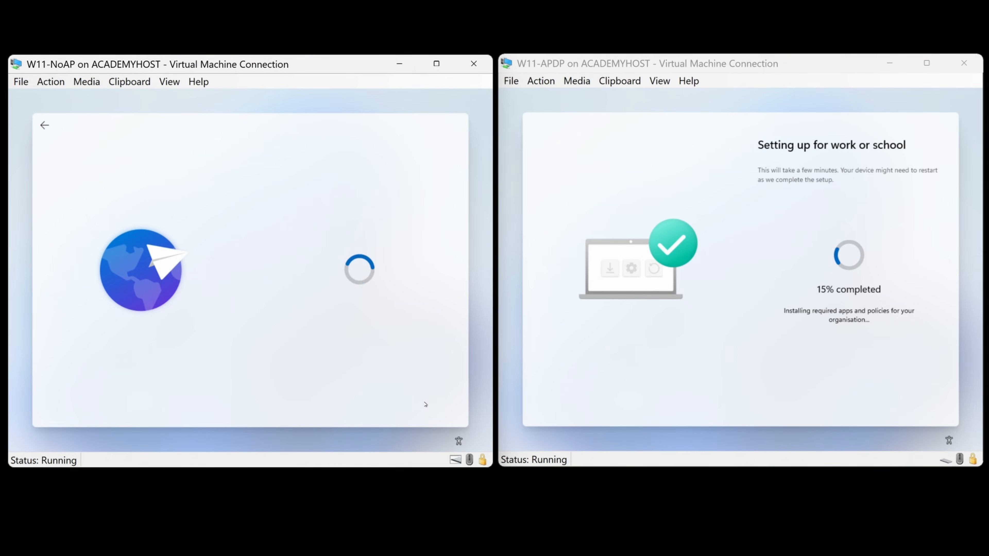
{"action": "left_click", "coordinate": [419, 401]}
{"action": "left_click", "coordinate": [399, 400]}
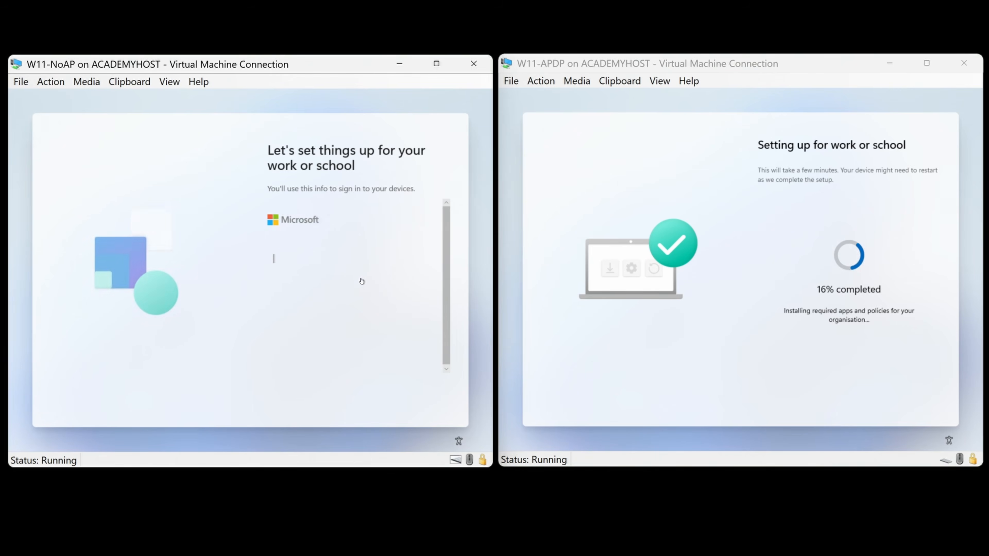
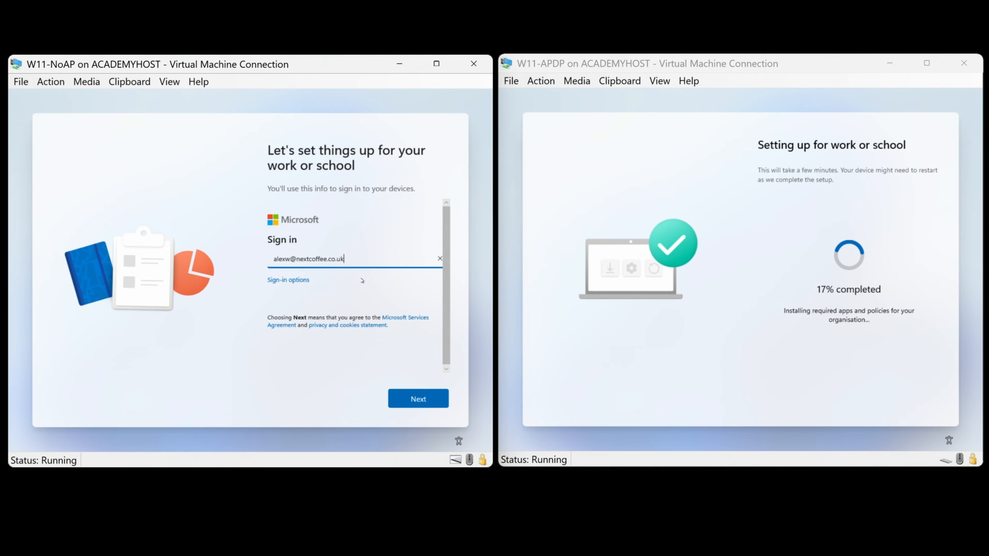
Sign in to W11-NoAP with the work account e-mail and password
{"action": "key", "text": "Return"}
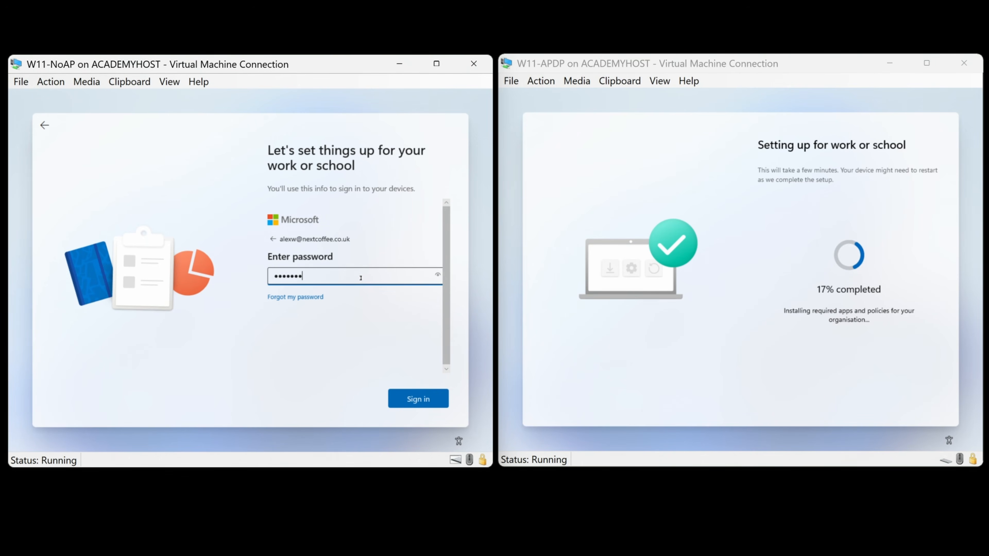
{"action": "key", "text": "Return"}
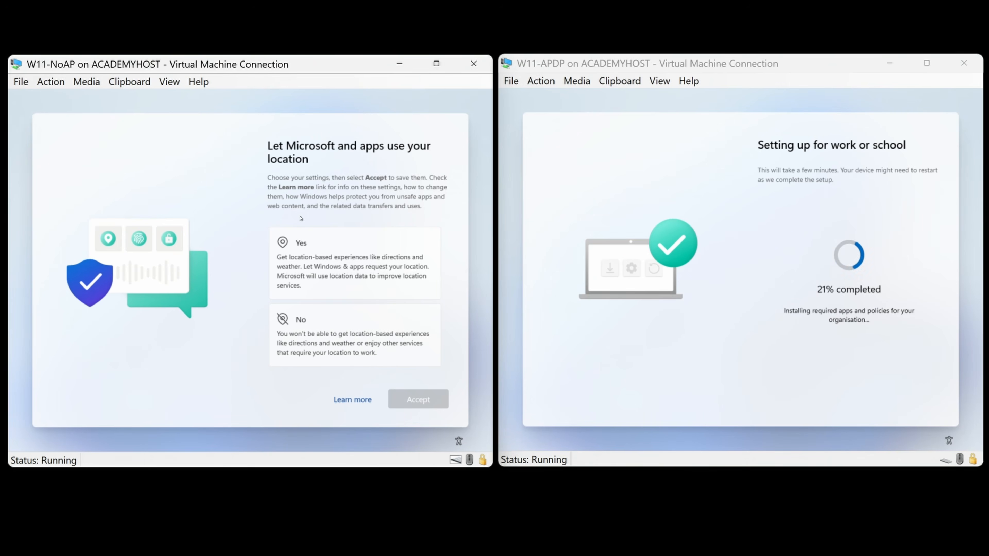
Allow location and Find my device, include optional diagnostics, and accept inking and tailored experiences on W11-NoAP
{"action": "left_click", "coordinate": [374, 266]}
{"action": "left_click", "coordinate": [417, 399]}
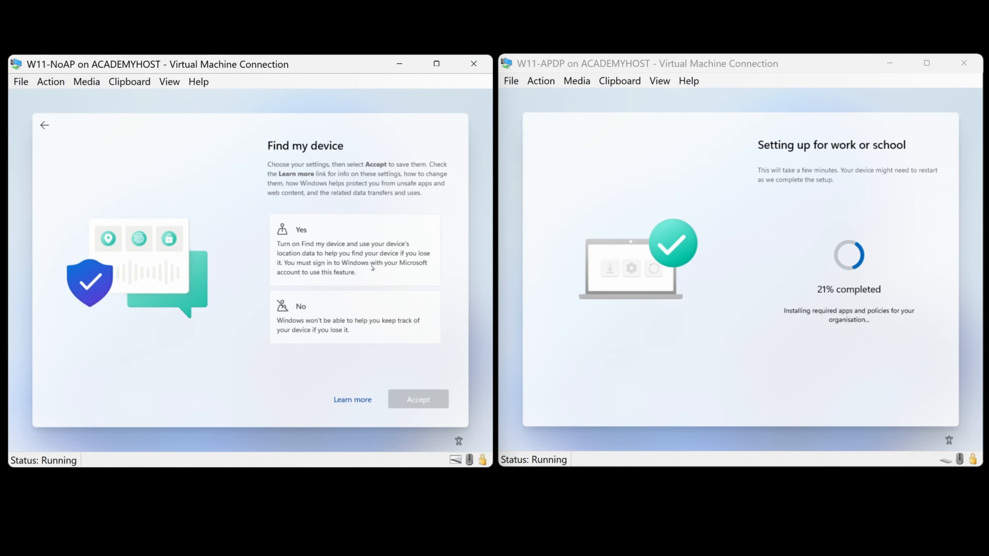
{"action": "left_click", "coordinate": [373, 268]}
{"action": "left_click", "coordinate": [417, 399]}
{"action": "left_click", "coordinate": [386, 326]}
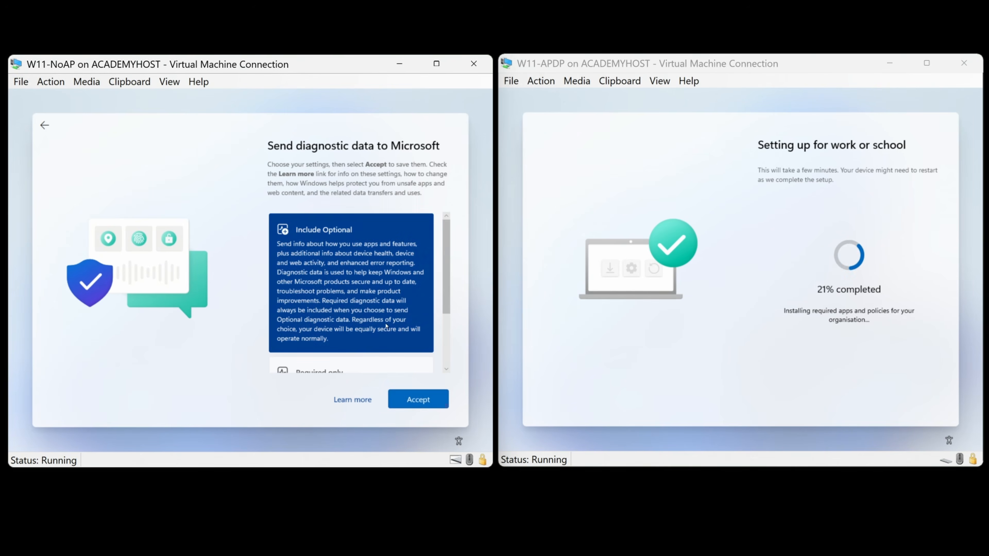
{"action": "left_click", "coordinate": [413, 398]}
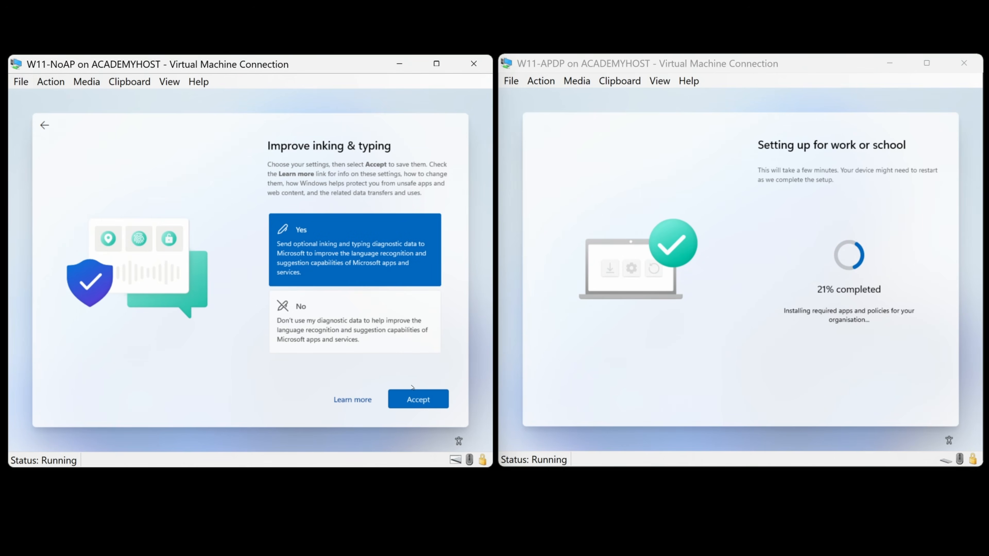
{"action": "left_click", "coordinate": [414, 398]}
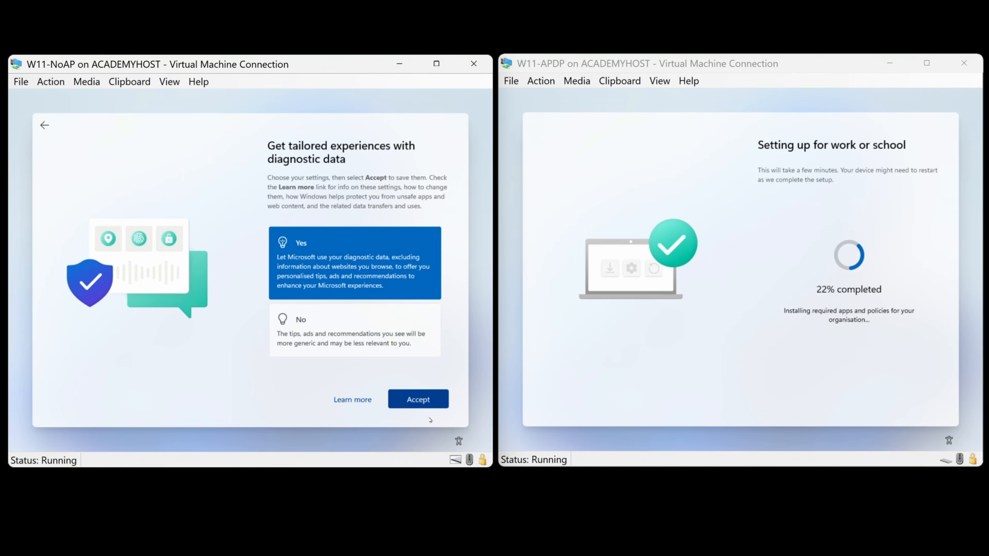
{"action": "left_click", "coordinate": [420, 402]}
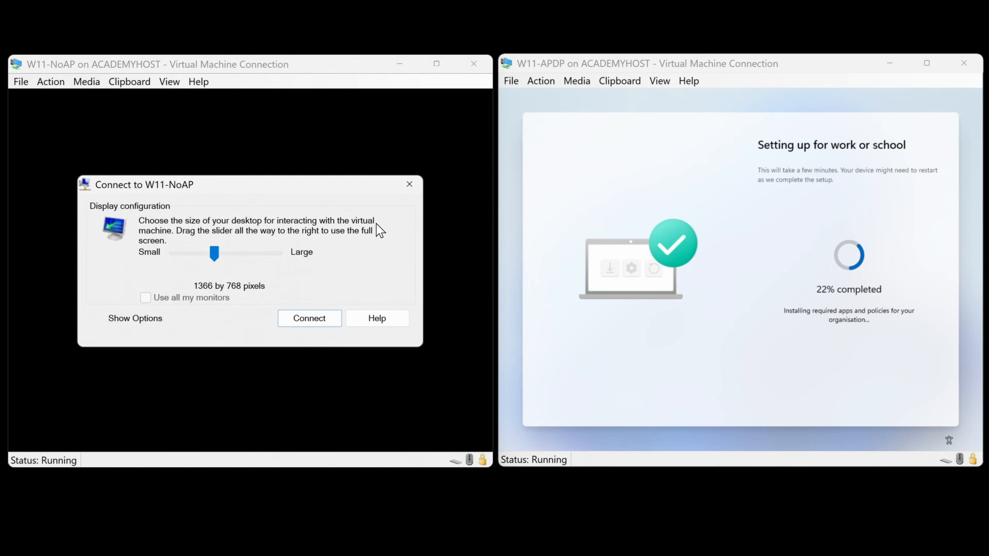
Close the Connect to W11-NoAP display-size dialog
{"action": "left_click", "coordinate": [409, 184]}
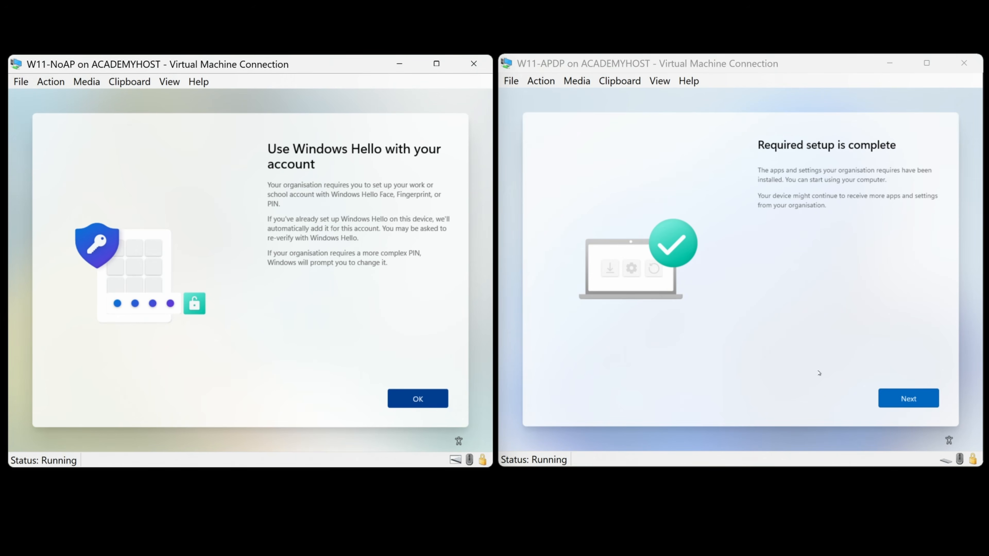
On W11-APDP, continue past required setup and accept location, Find my device, optional diagnostics, inking and tailored experiences
{"action": "left_click", "coordinate": [889, 405]}
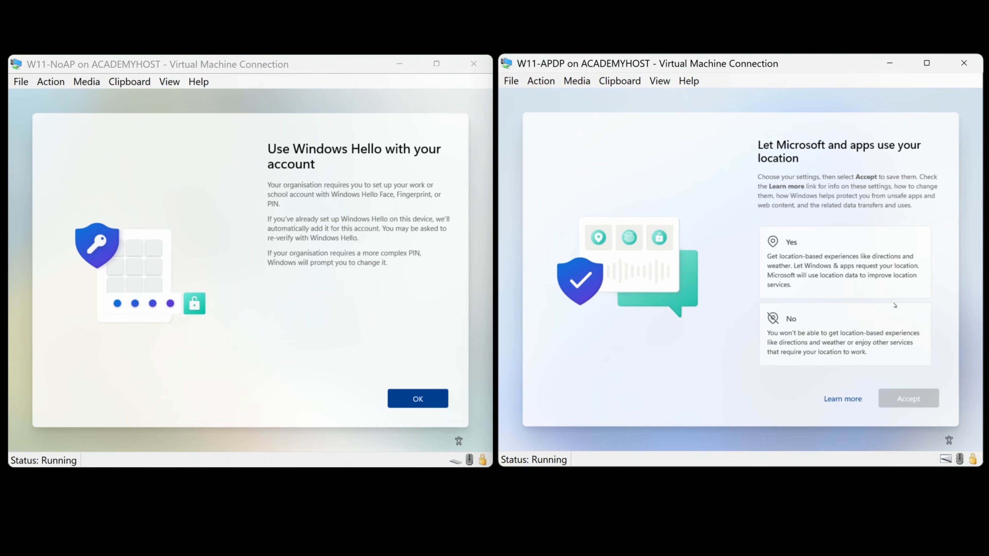
{"action": "left_click", "coordinate": [837, 265]}
{"action": "left_click", "coordinate": [906, 396]}
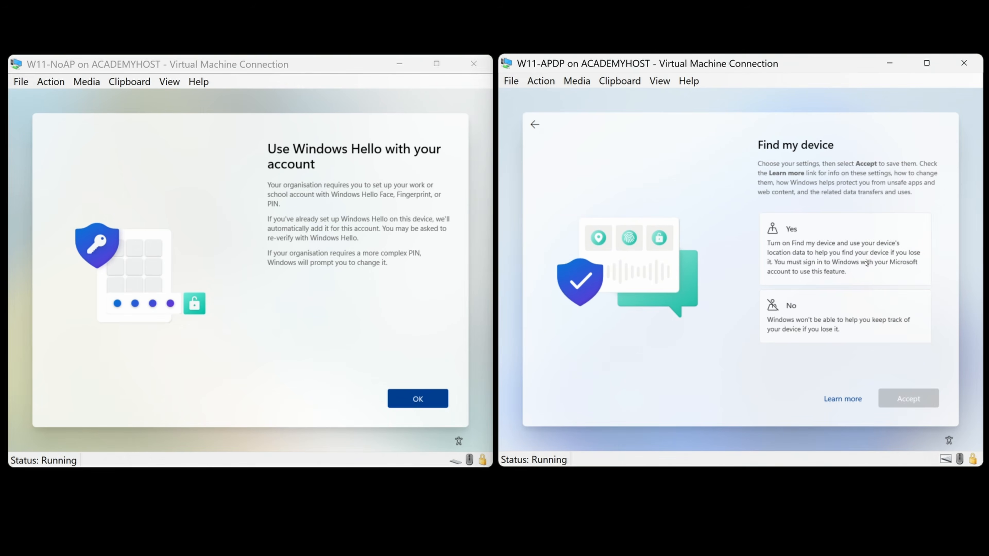
{"action": "left_click", "coordinate": [863, 260]}
{"action": "left_click", "coordinate": [886, 397]}
{"action": "left_click", "coordinate": [881, 262]}
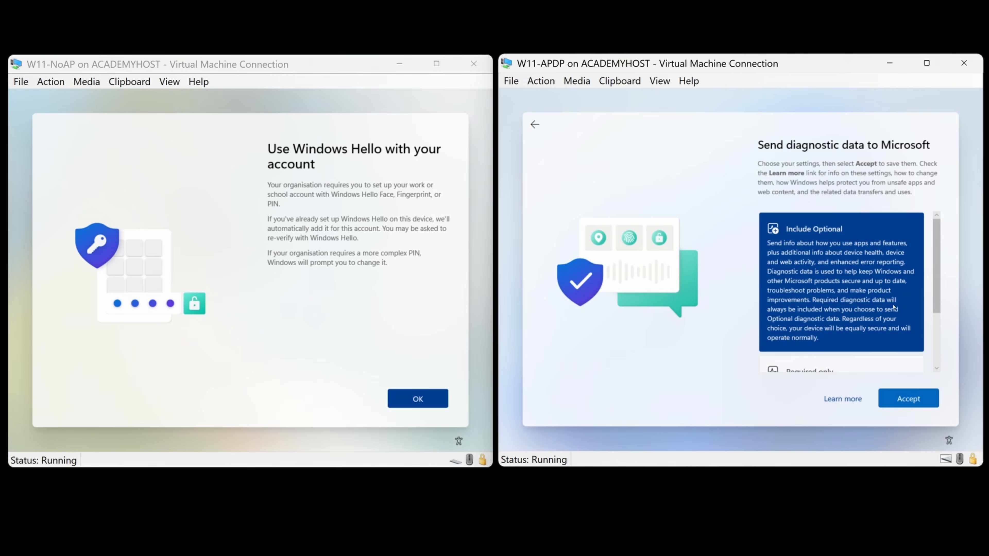
{"action": "left_click", "coordinate": [908, 398]}
{"action": "left_click", "coordinate": [893, 275]}
{"action": "left_click", "coordinate": [907, 397]}
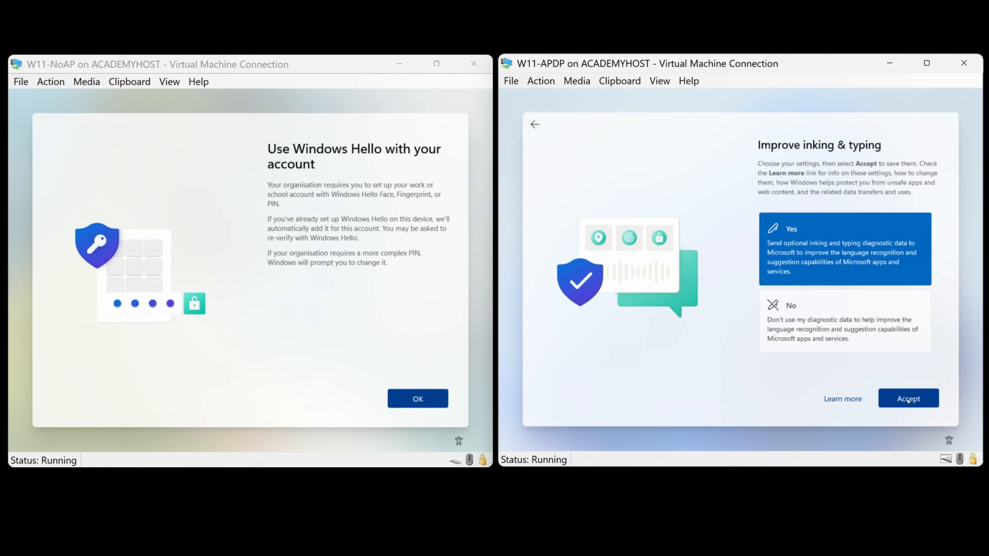
{"action": "left_click", "coordinate": [876, 265]}
{"action": "left_click", "coordinate": [902, 398]}
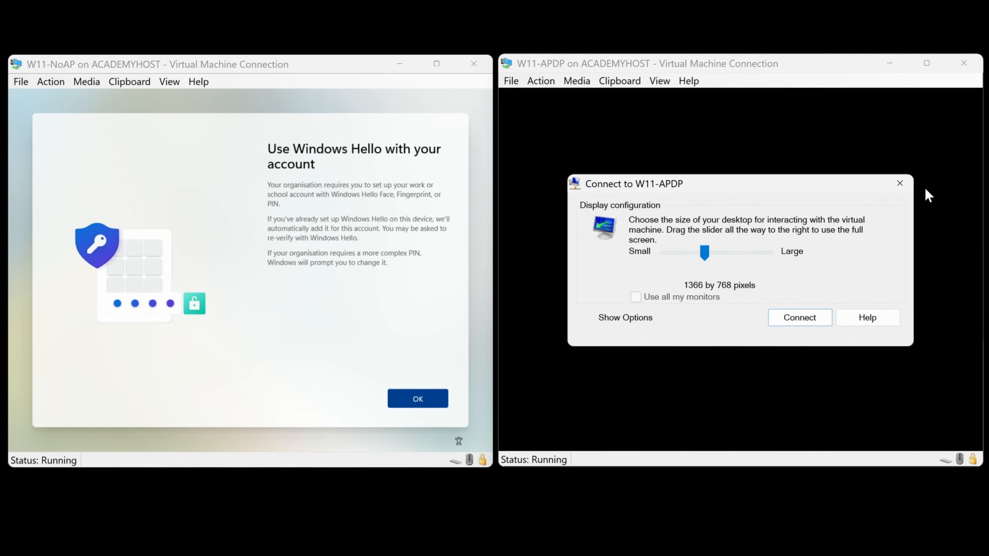
Close the W11-APDP display-size dialog, then start Windows Hello setup on W11-NoAP
{"action": "left_click", "coordinate": [900, 184]}
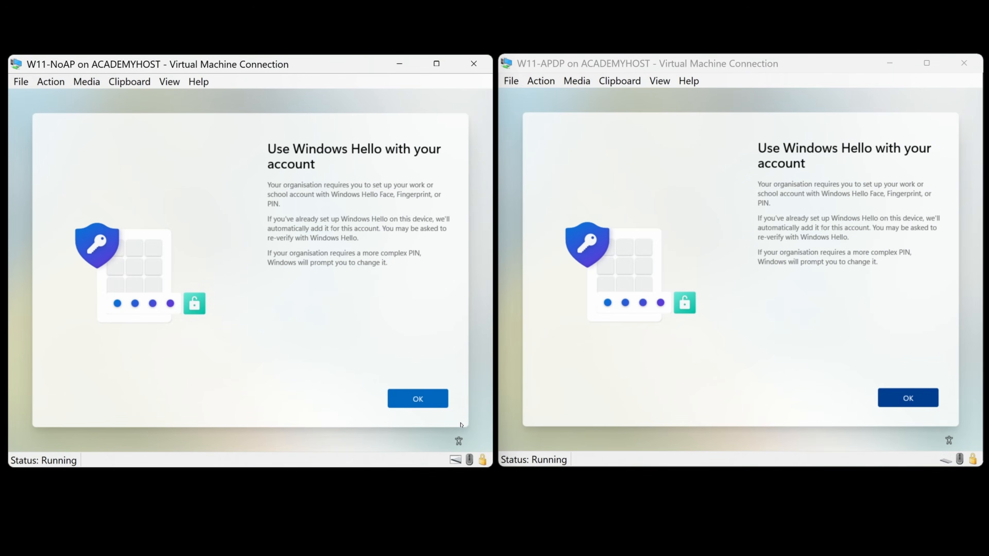
{"action": "left_click", "coordinate": [426, 401]}
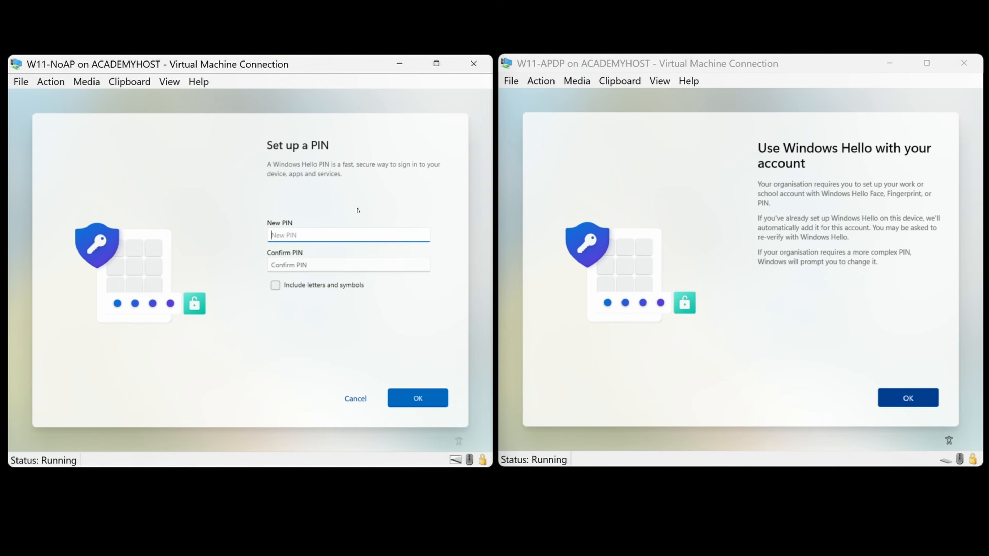
Create and confirm a Windows Hello PIN on W11-NoAP and finish setup to the desktop
{"action": "type", "text": "12"}
{"action": "key", "text": "Tab"}
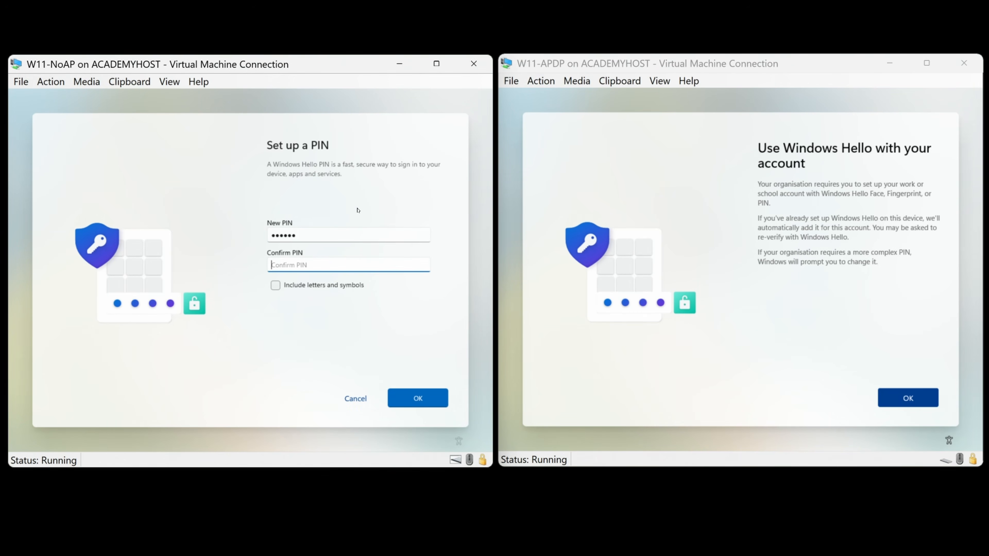
{"action": "type", "text": "12"}
{"action": "left_click", "coordinate": [432, 399]}
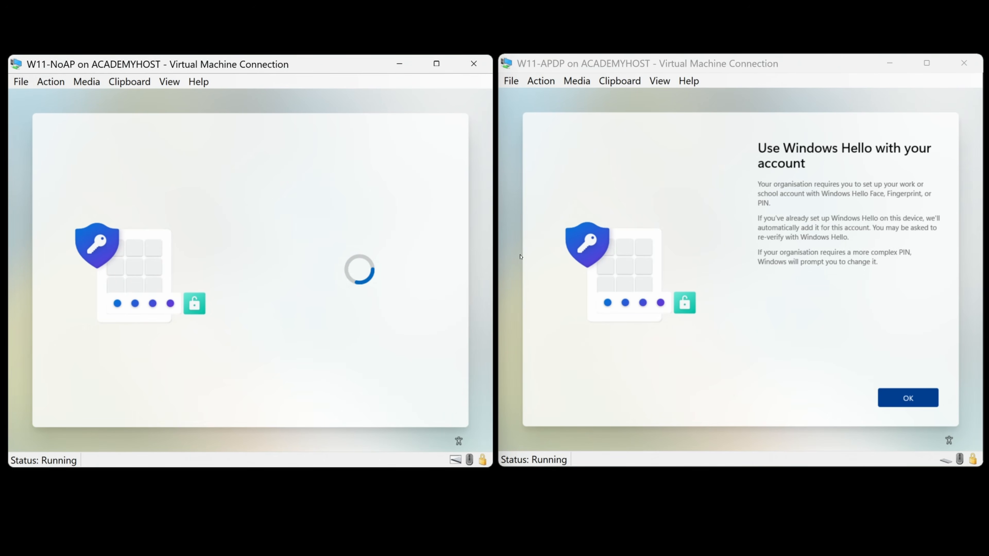
{"action": "left_click", "coordinate": [353, 406]}
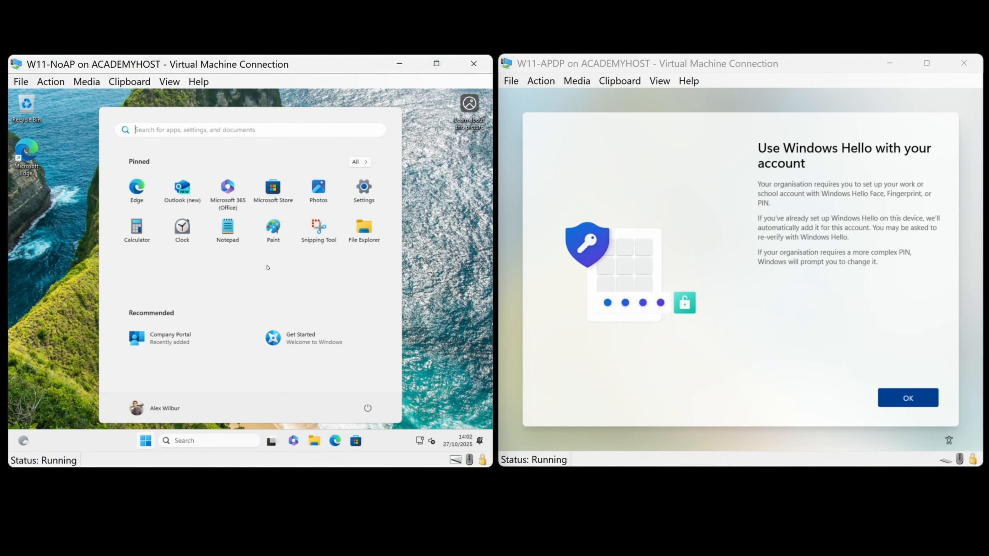
Browse W11-NoAP's full Start menu app list, then start Windows Hello setup on W11-APDP
{"action": "left_click", "coordinate": [175, 337]}
{"action": "left_click", "coordinate": [358, 167]}
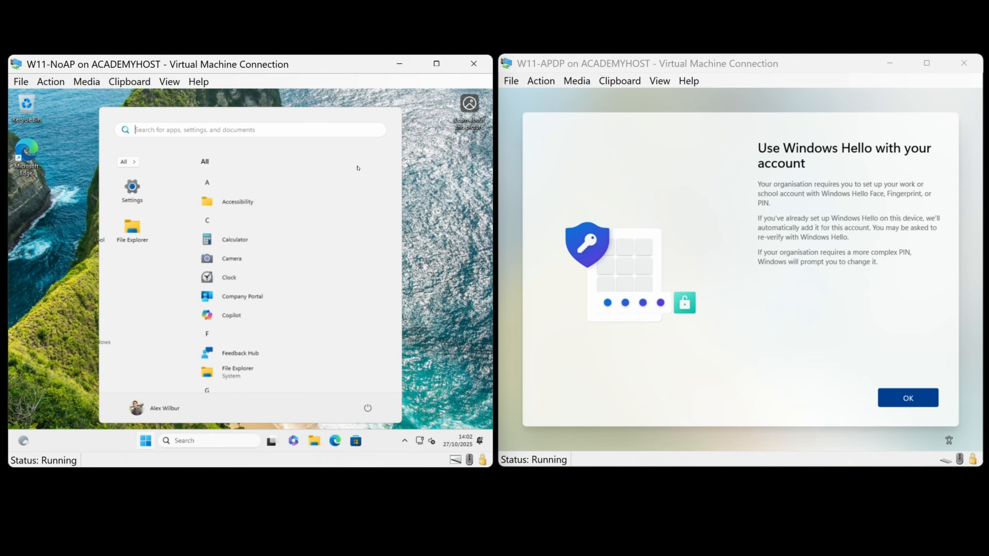
{"action": "scroll", "coordinate": [249, 339], "scroll_direction": "down", "scroll_amount": 3}
{"action": "scroll", "coordinate": [253, 333], "scroll_direction": "down", "scroll_amount": 5}
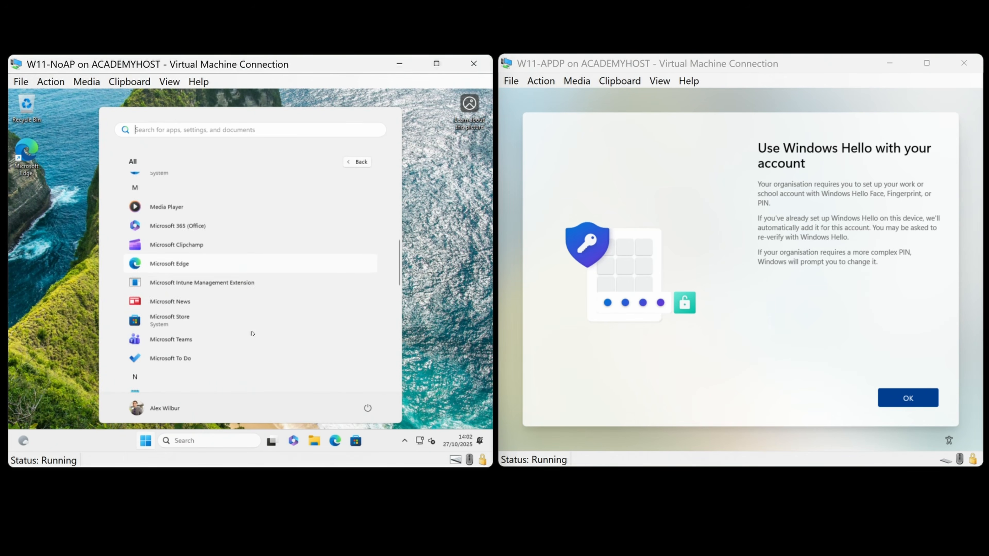
{"action": "scroll", "coordinate": [251, 331], "scroll_direction": "up", "scroll_amount": 2}
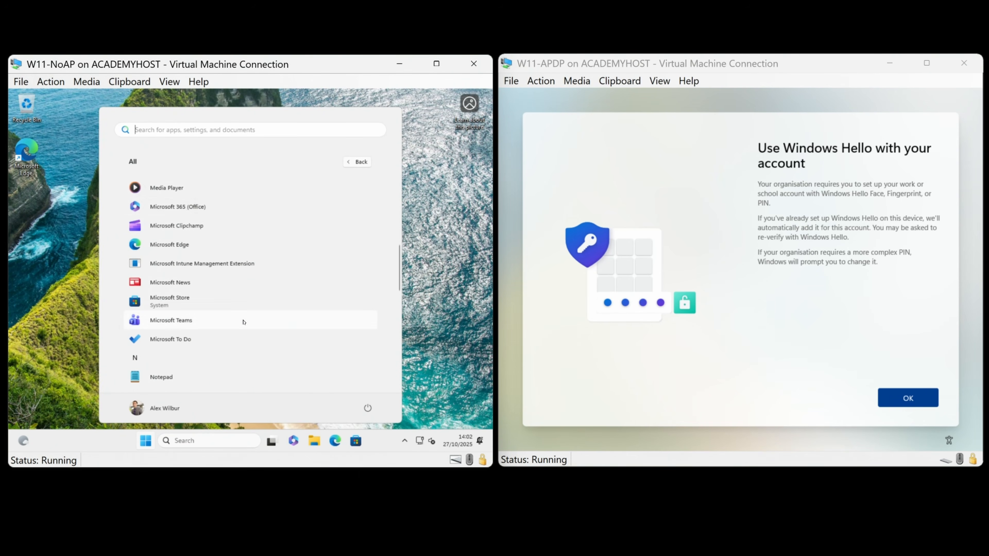
{"action": "scroll", "coordinate": [245, 326], "scroll_direction": "down", "scroll_amount": 5}
{"action": "scroll", "coordinate": [254, 339], "scroll_direction": "up", "scroll_amount": 10}
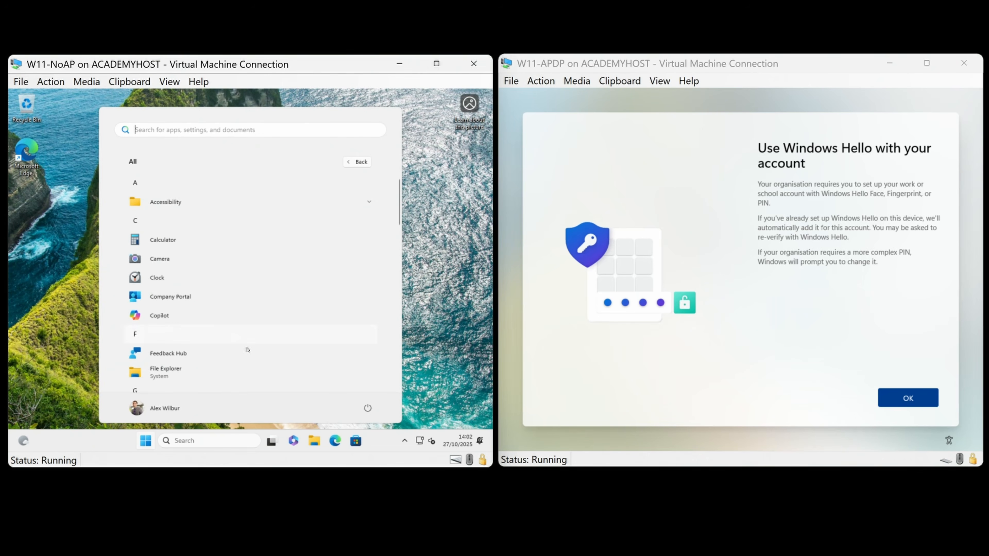
{"action": "left_click", "coordinate": [904, 401]}
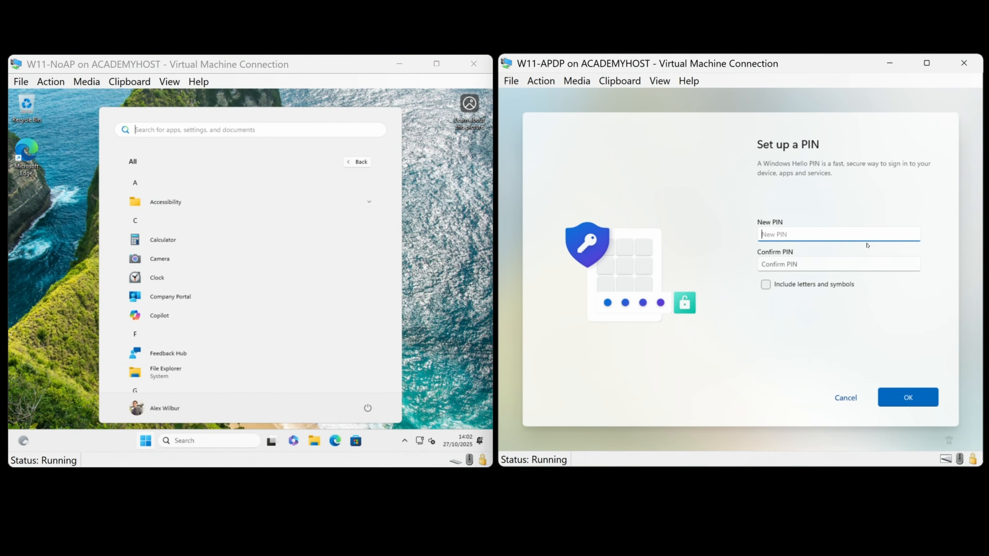
Set W11-APDP's PIN, reach its desktop and open Start; return W11-NoAP's Start to pinned apps
{"action": "type", "text": "123456"}
{"action": "key", "text": "Tab"}
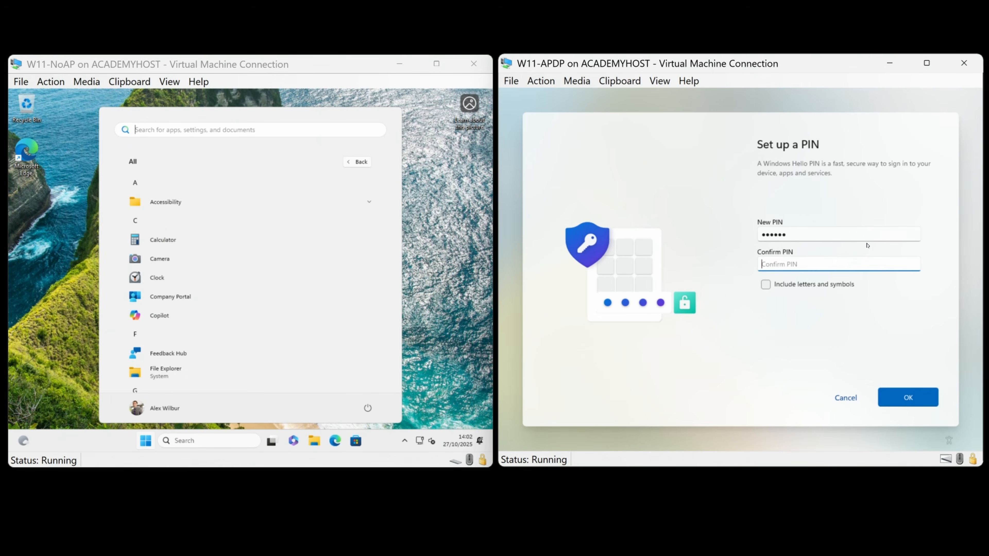
{"action": "left_click", "coordinate": [905, 397]}
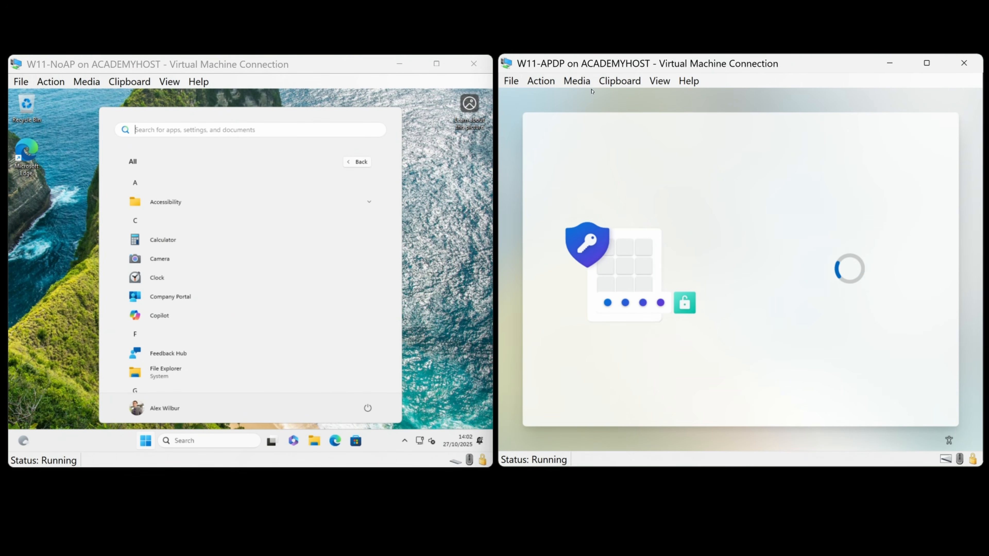
{"action": "left_click", "coordinate": [869, 397]}
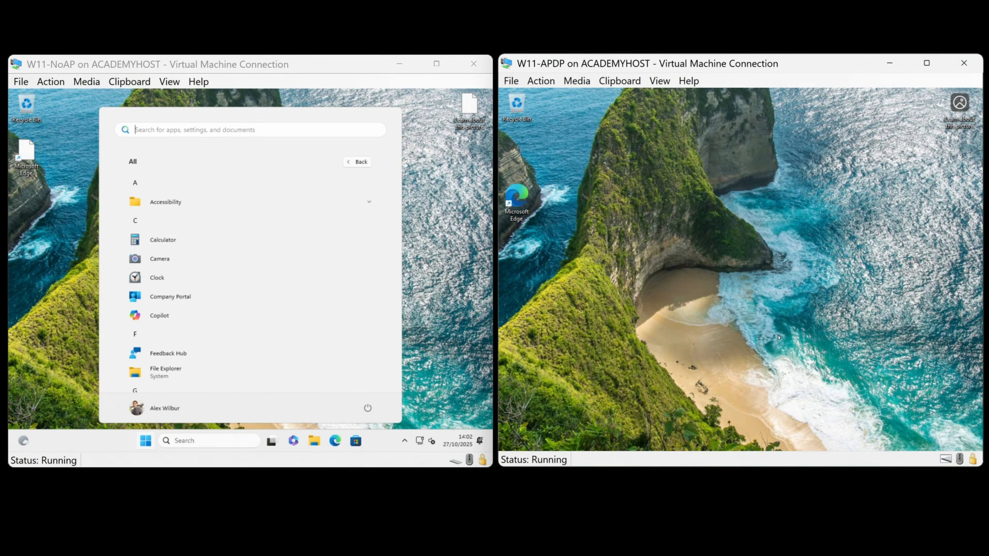
{"action": "key", "text": "super"}
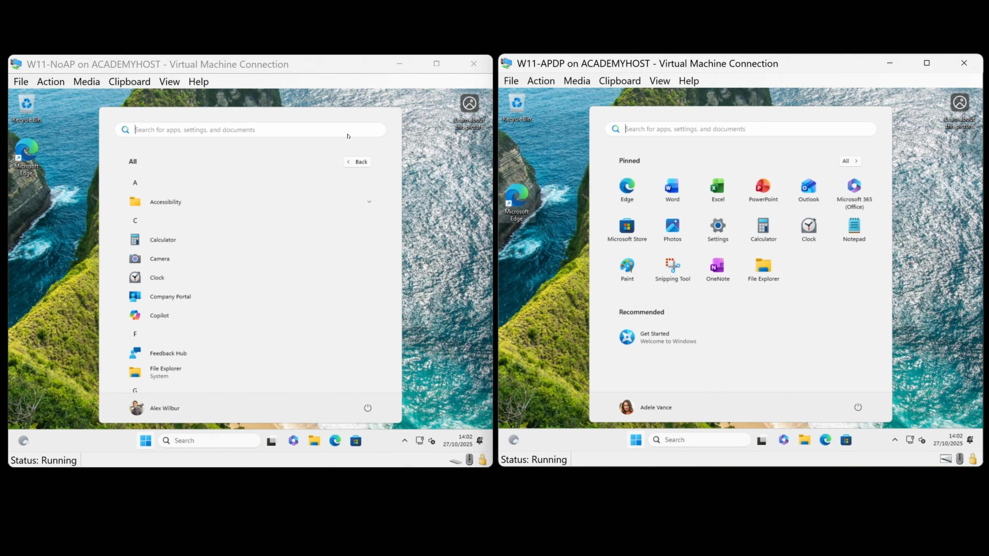
{"action": "left_click", "coordinate": [359, 162]}
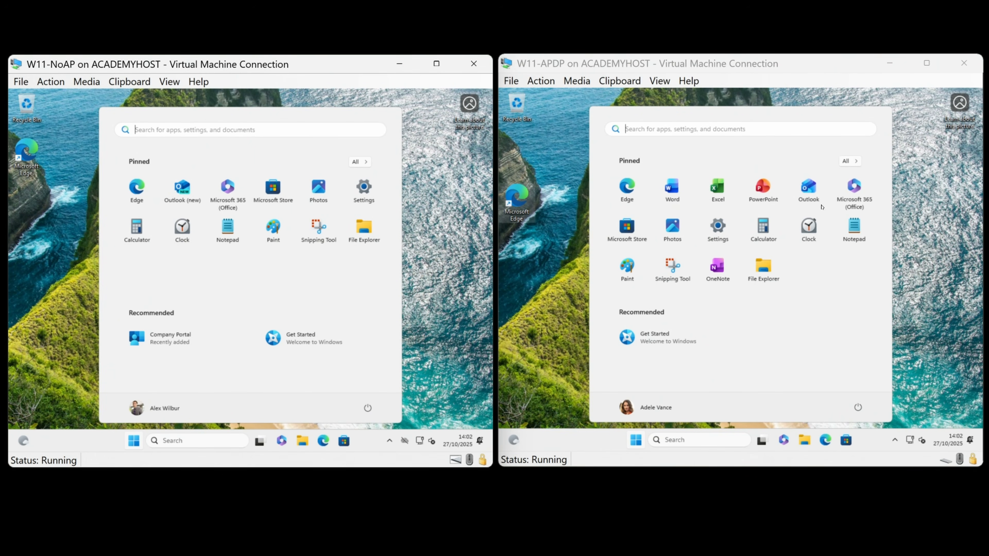
Show and scroll through all installed apps in W11-APDP's Start menu
{"action": "left_click", "coordinate": [850, 161]}
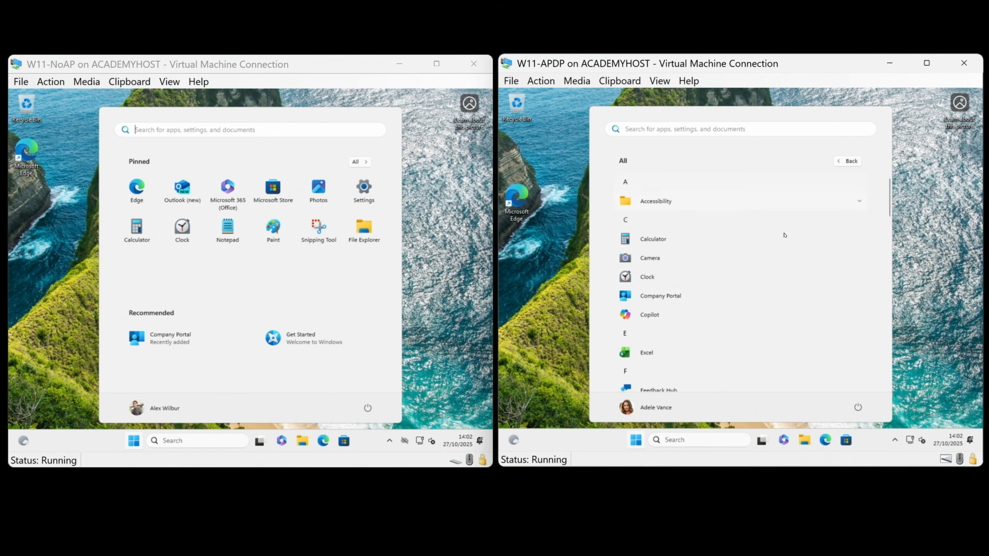
{"action": "scroll", "coordinate": [708, 321], "scroll_direction": "down", "scroll_amount": 10}
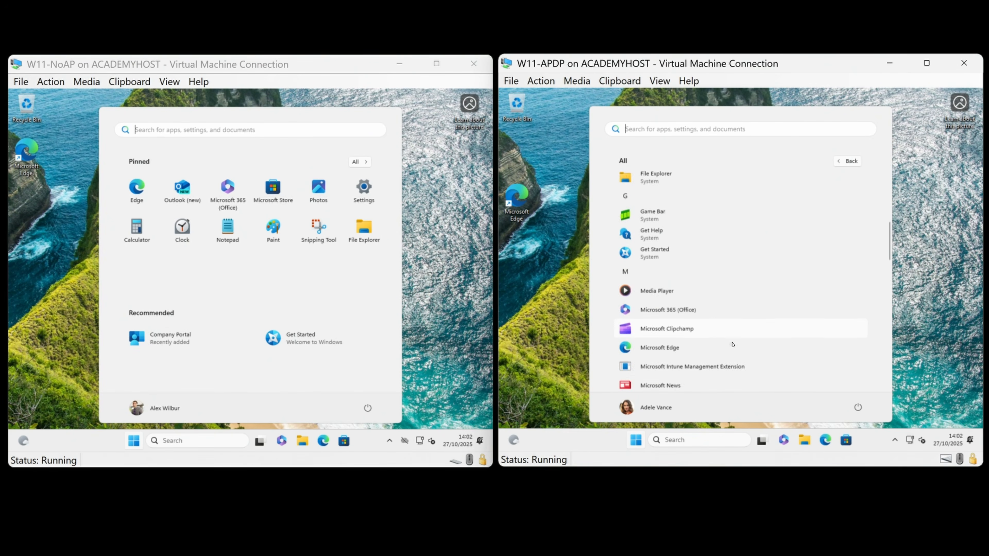
{"action": "scroll", "coordinate": [731, 342], "scroll_direction": "down", "scroll_amount": 10}
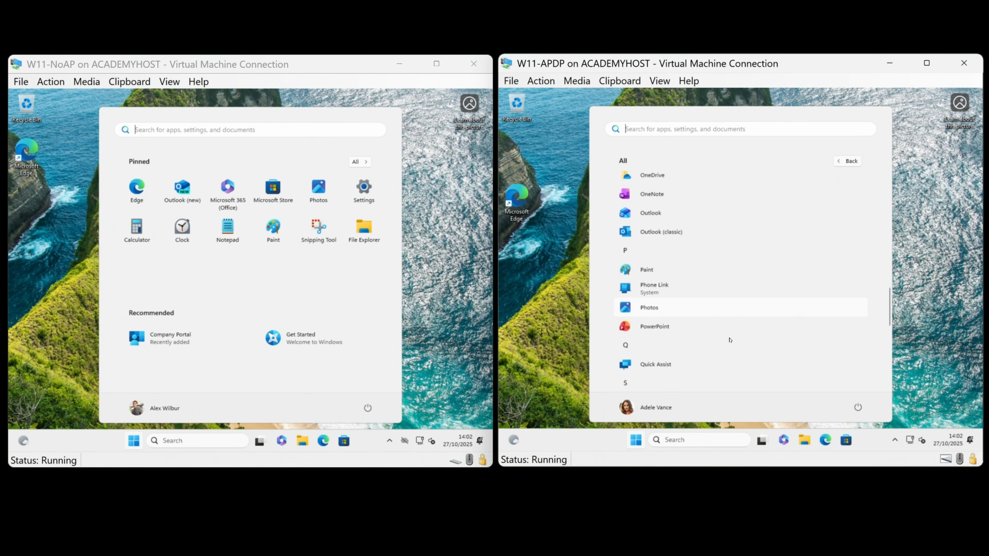
{"action": "scroll", "coordinate": [729, 338], "scroll_direction": "up", "scroll_amount": 8}
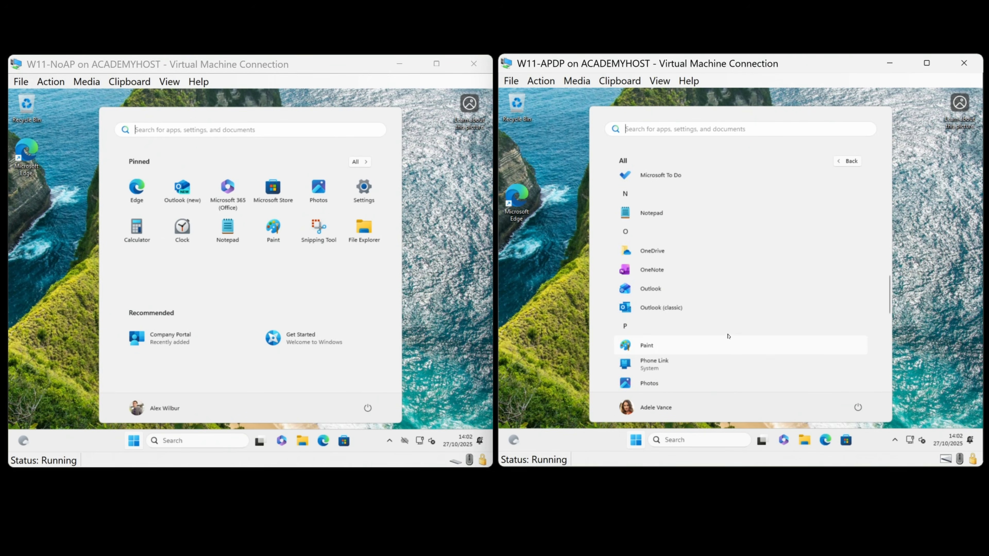
{"action": "scroll", "coordinate": [728, 336], "scroll_direction": "up", "scroll_amount": 8}
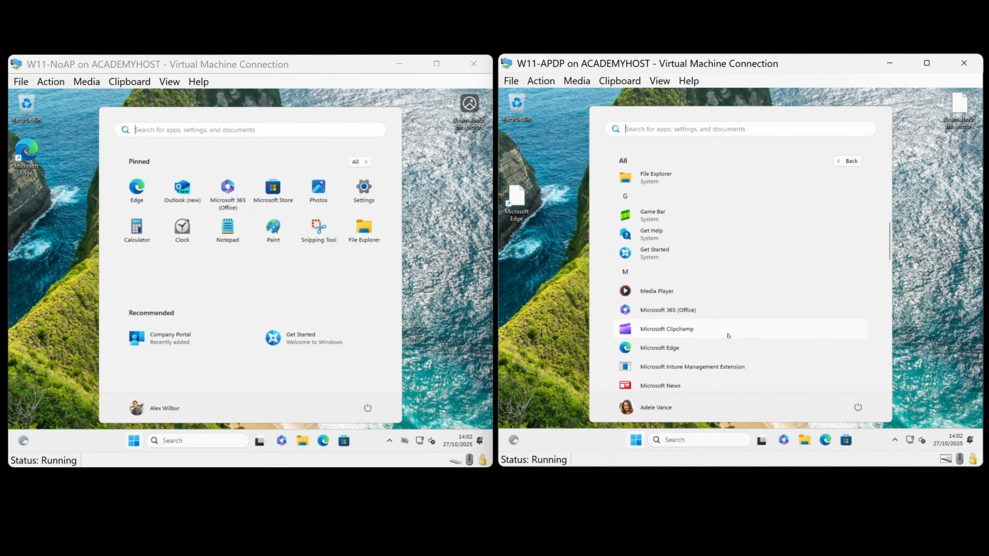
{"action": "scroll", "coordinate": [728, 335], "scroll_direction": "up", "scroll_amount": 3}
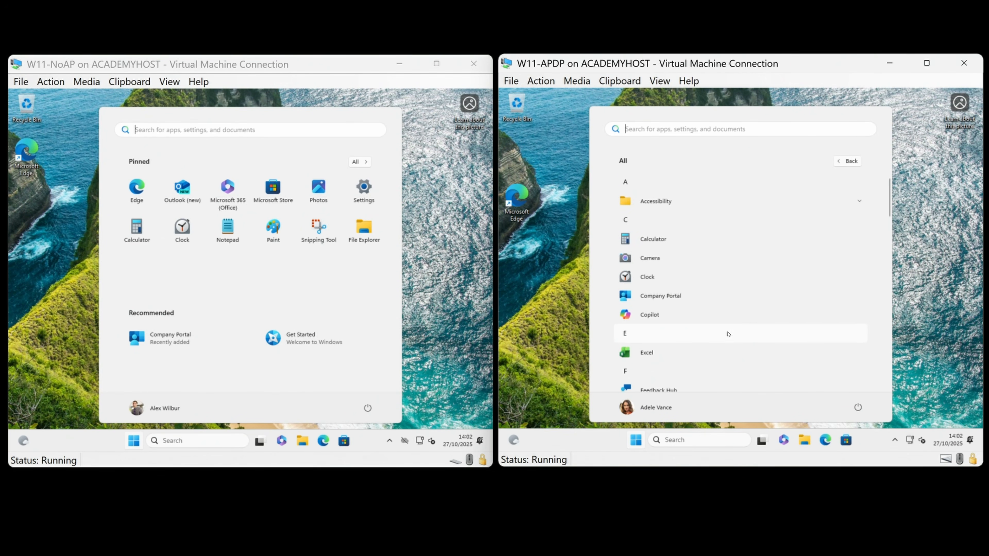
{"action": "scroll", "coordinate": [728, 333], "scroll_direction": "down", "scroll_amount": 15}
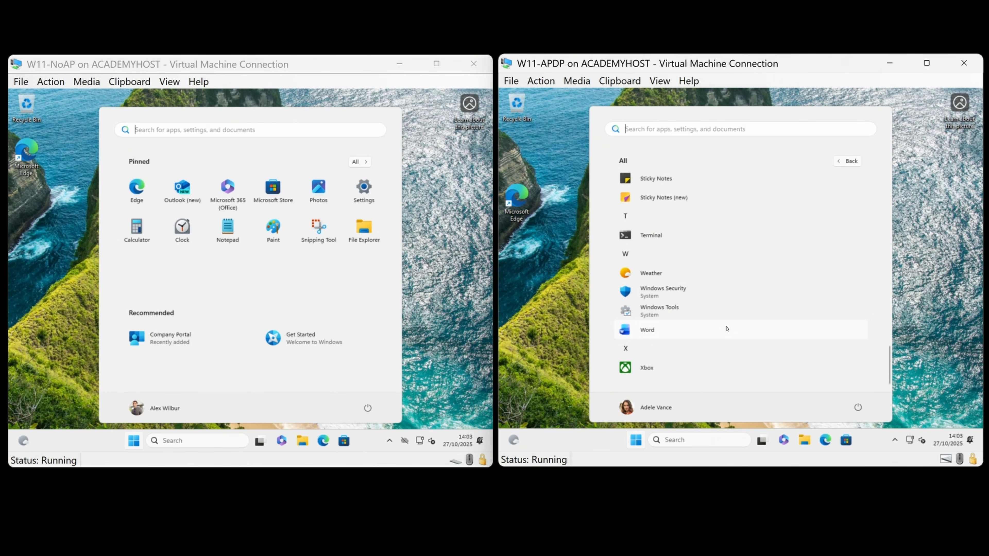
Show and scroll through all installed apps in W11-NoAP's Start menu
{"action": "left_click", "coordinate": [358, 161]}
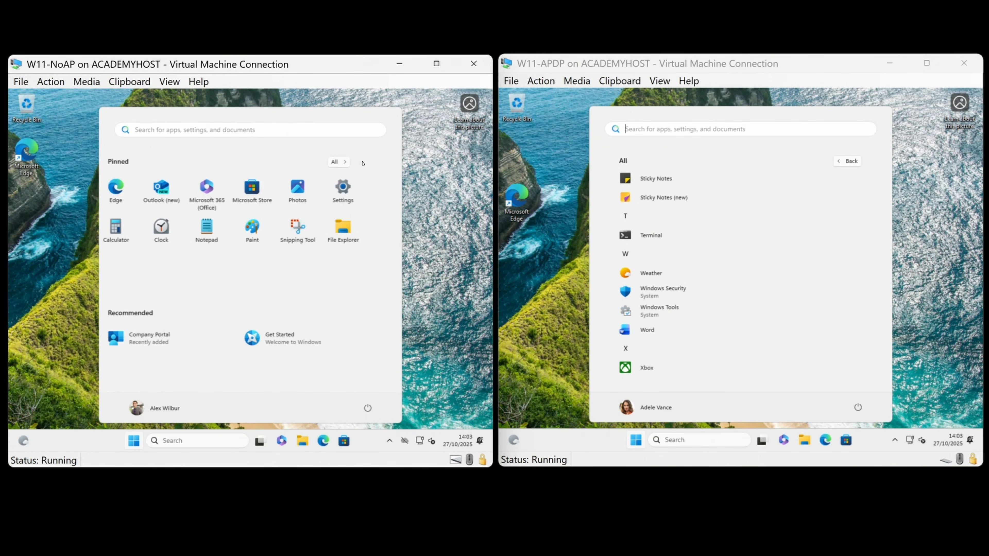
{"action": "scroll", "coordinate": [244, 328], "scroll_direction": "down", "scroll_amount": 10}
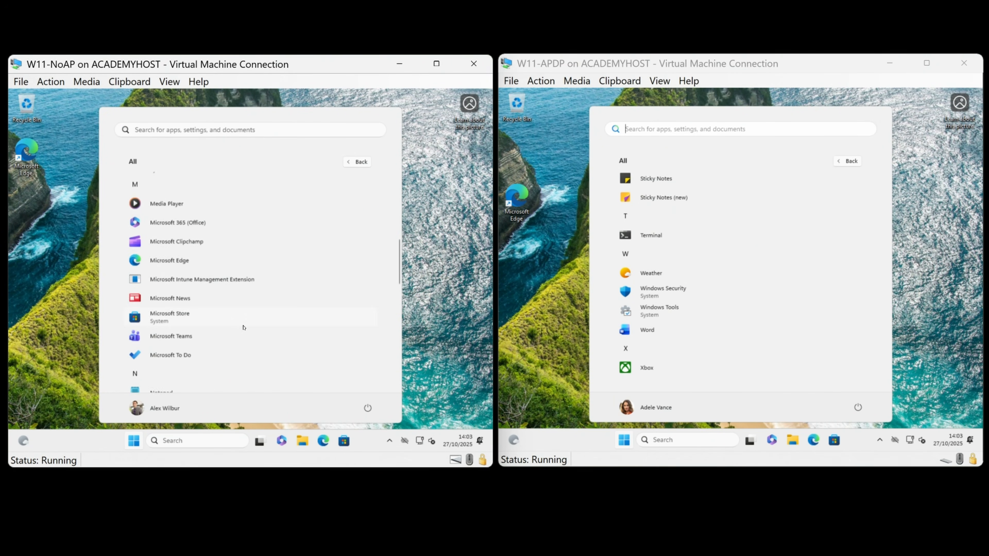
{"action": "scroll", "coordinate": [244, 327], "scroll_direction": "down", "scroll_amount": 3}
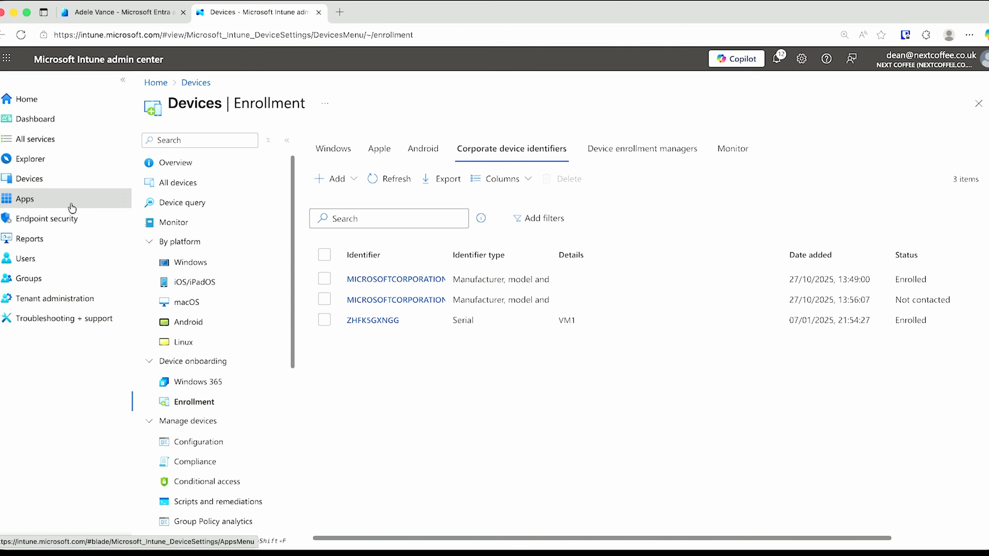
Search All apps for 'notepad' and open the Notepad++ overview page
{"action": "left_click", "coordinate": [75, 203]}
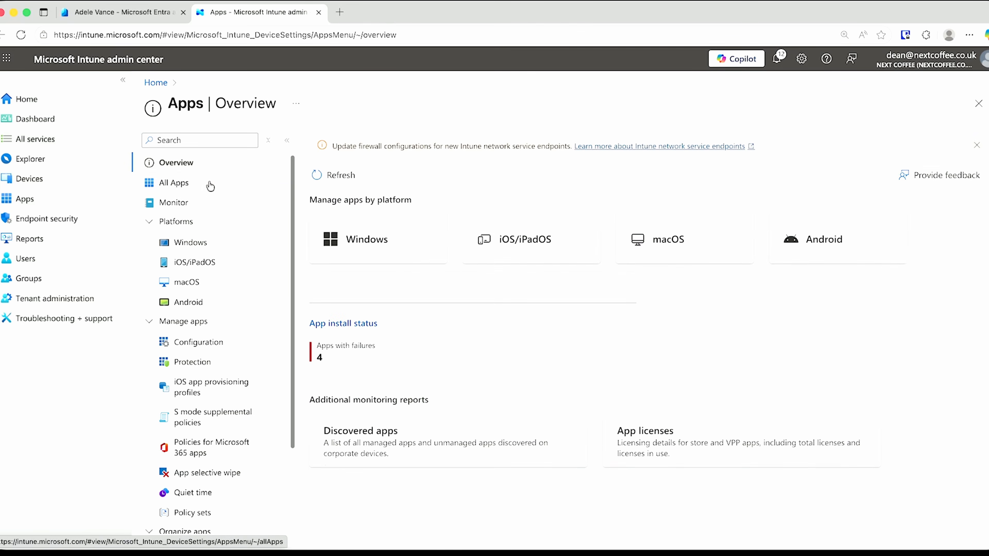
{"action": "left_click", "coordinate": [206, 183]}
{"action": "left_click", "coordinate": [363, 189]}
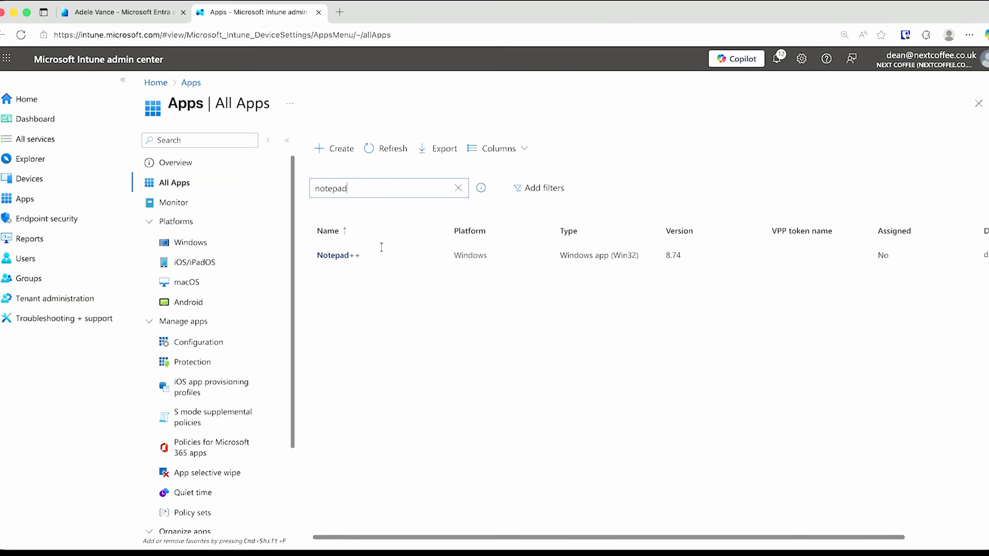
{"action": "left_click", "coordinate": [330, 255]}
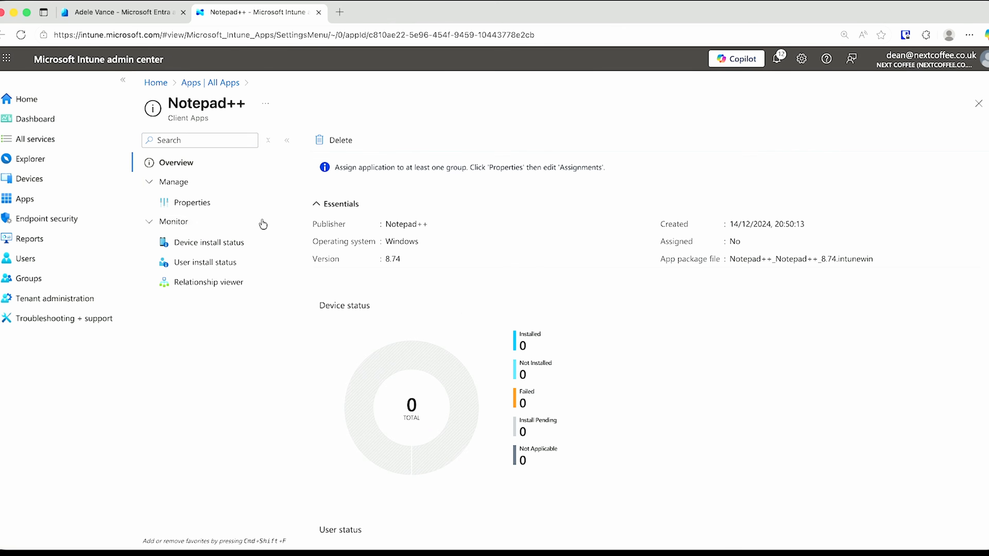
{"action": "scroll", "coordinate": [503, 372], "scroll_direction": "down", "scroll_amount": 3}
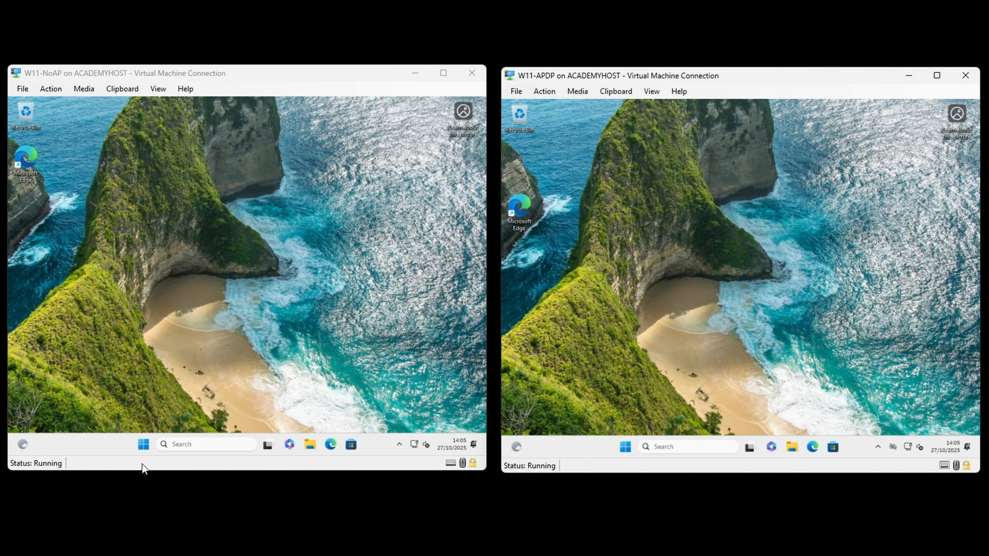
Confirm Terminal (Admin) demands admin credentials on W11-NoAP and W11-APDP, then show both Start menus
{"action": "right_click", "coordinate": [144, 445]}
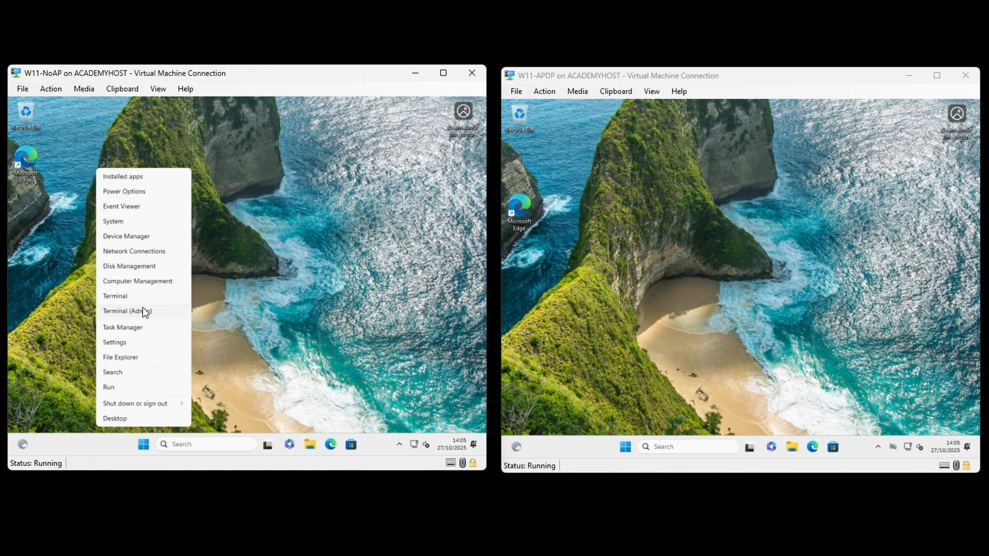
{"action": "left_click", "coordinate": [143, 311]}
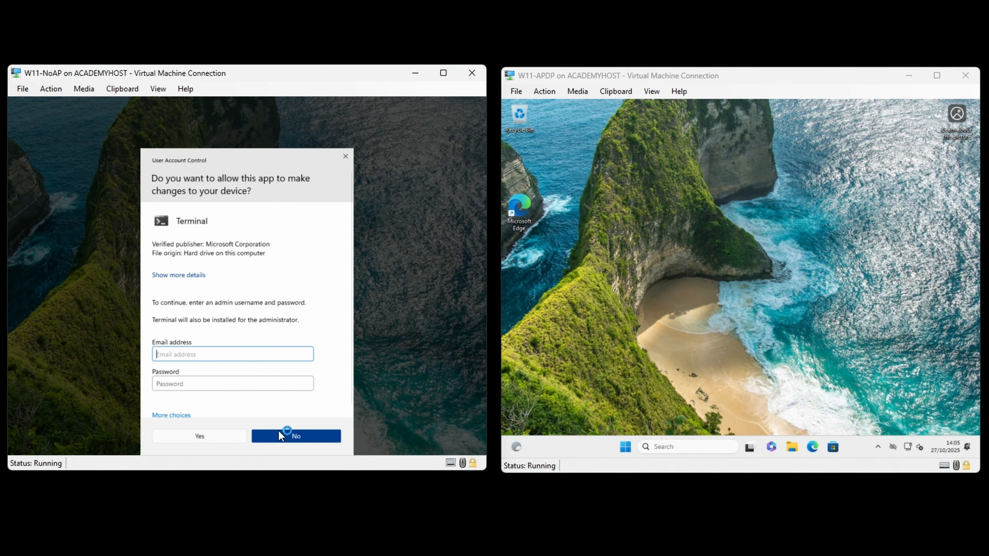
{"action": "left_click", "coordinate": [279, 435]}
{"action": "right_click", "coordinate": [625, 448]}
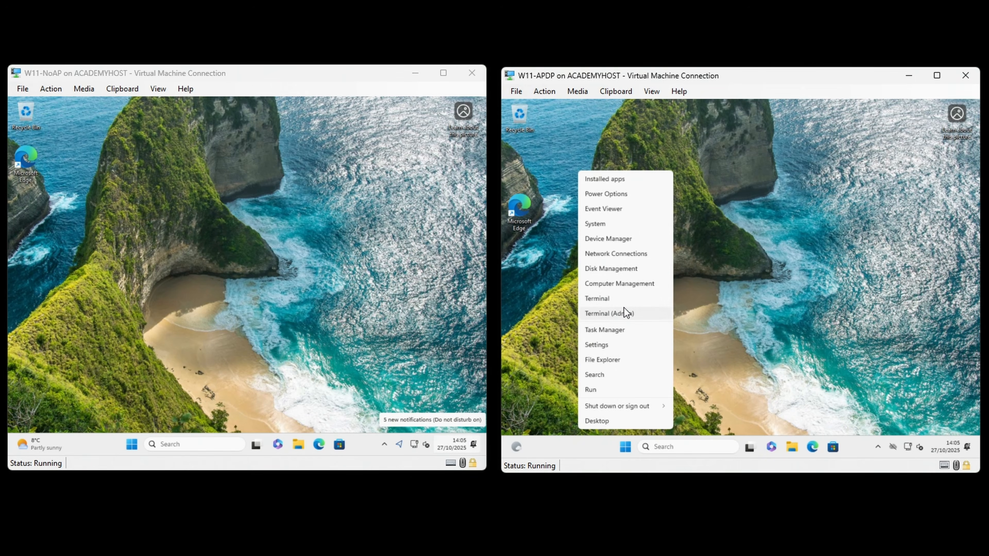
{"action": "left_click", "coordinate": [623, 313]}
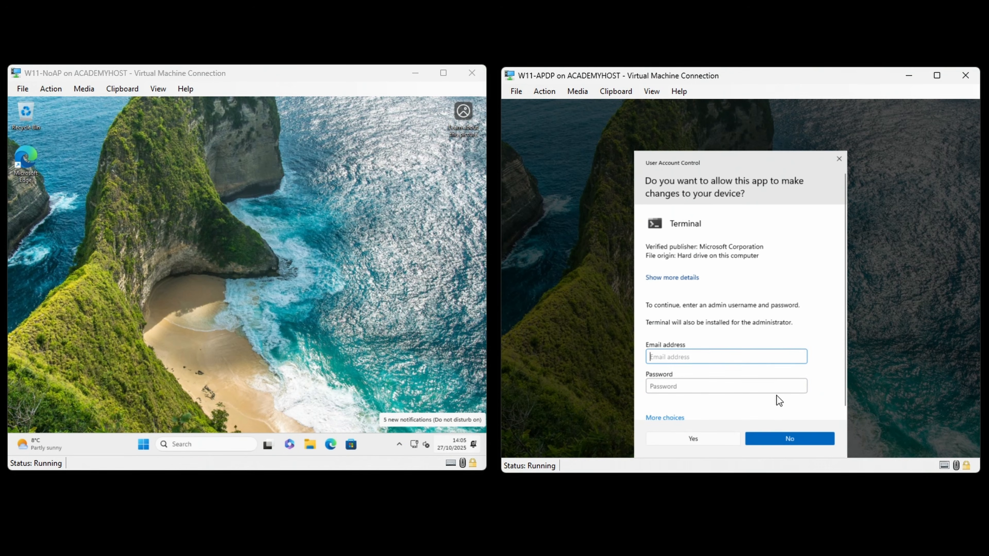
{"action": "left_click", "coordinate": [783, 433]}
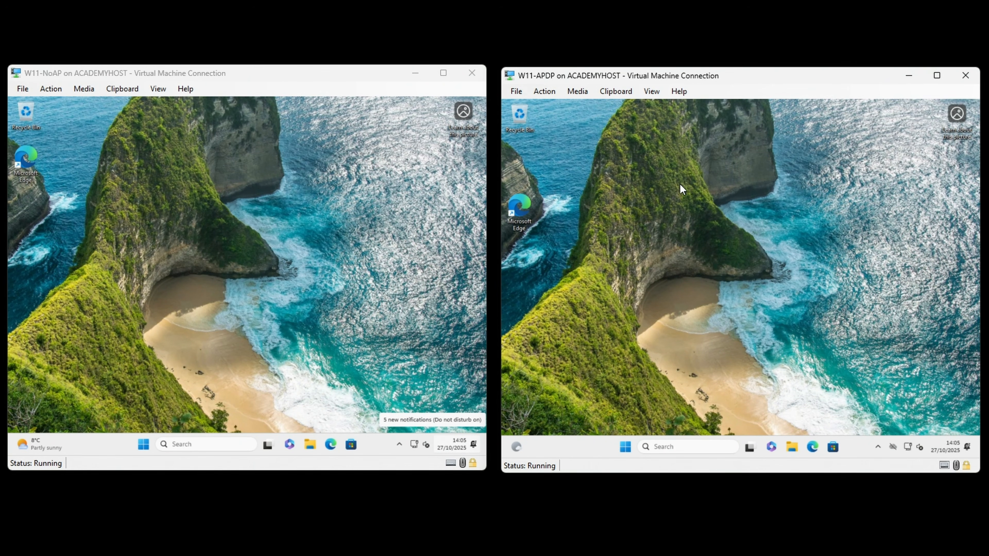
{"action": "left_click", "coordinate": [143, 444]}
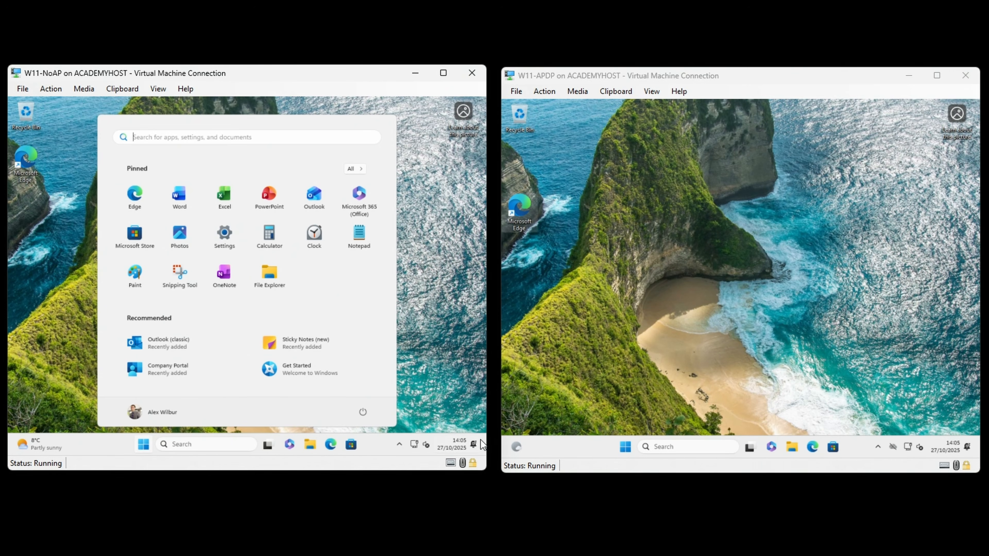
{"action": "left_click", "coordinate": [626, 447]}
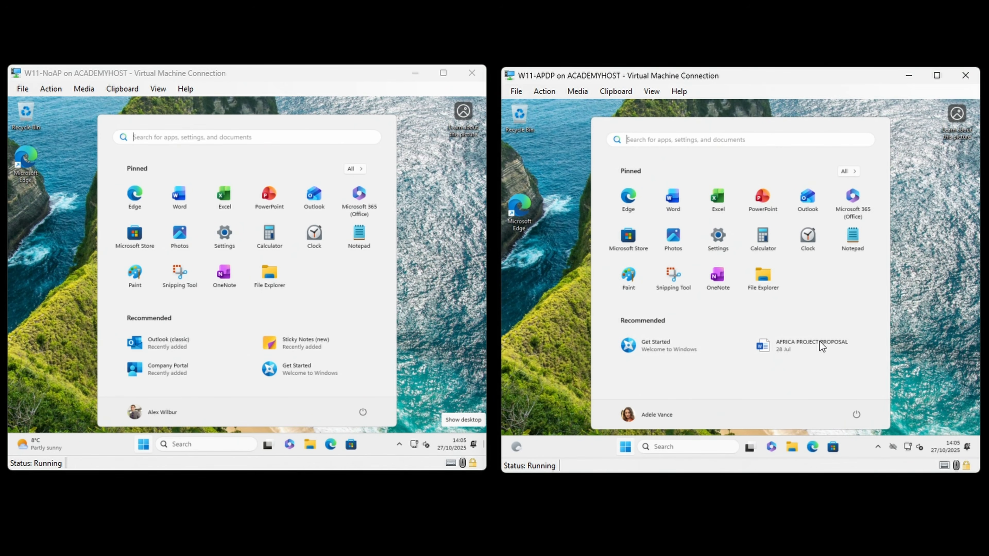